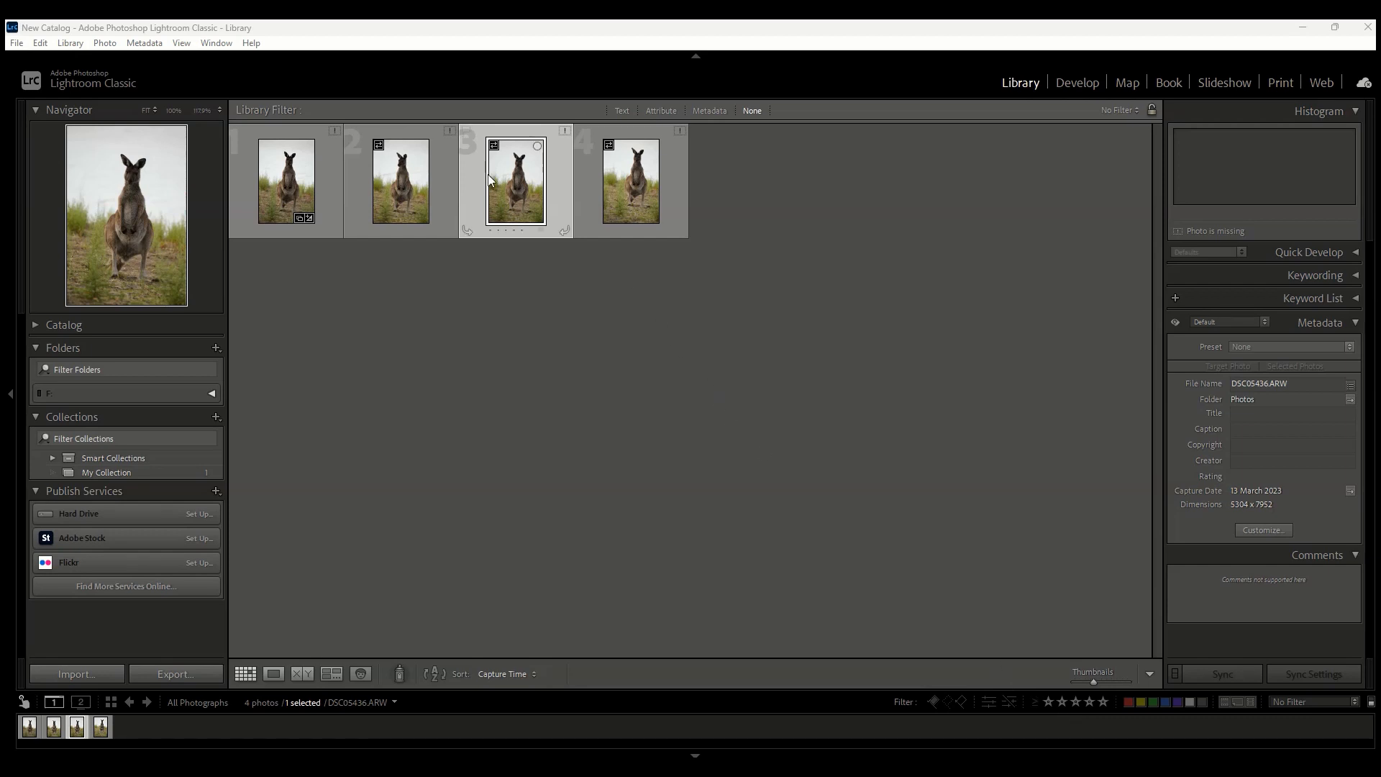
Step: Give the third kangaroo photo in the grid a rating of 3 stars
right_click(509, 204)
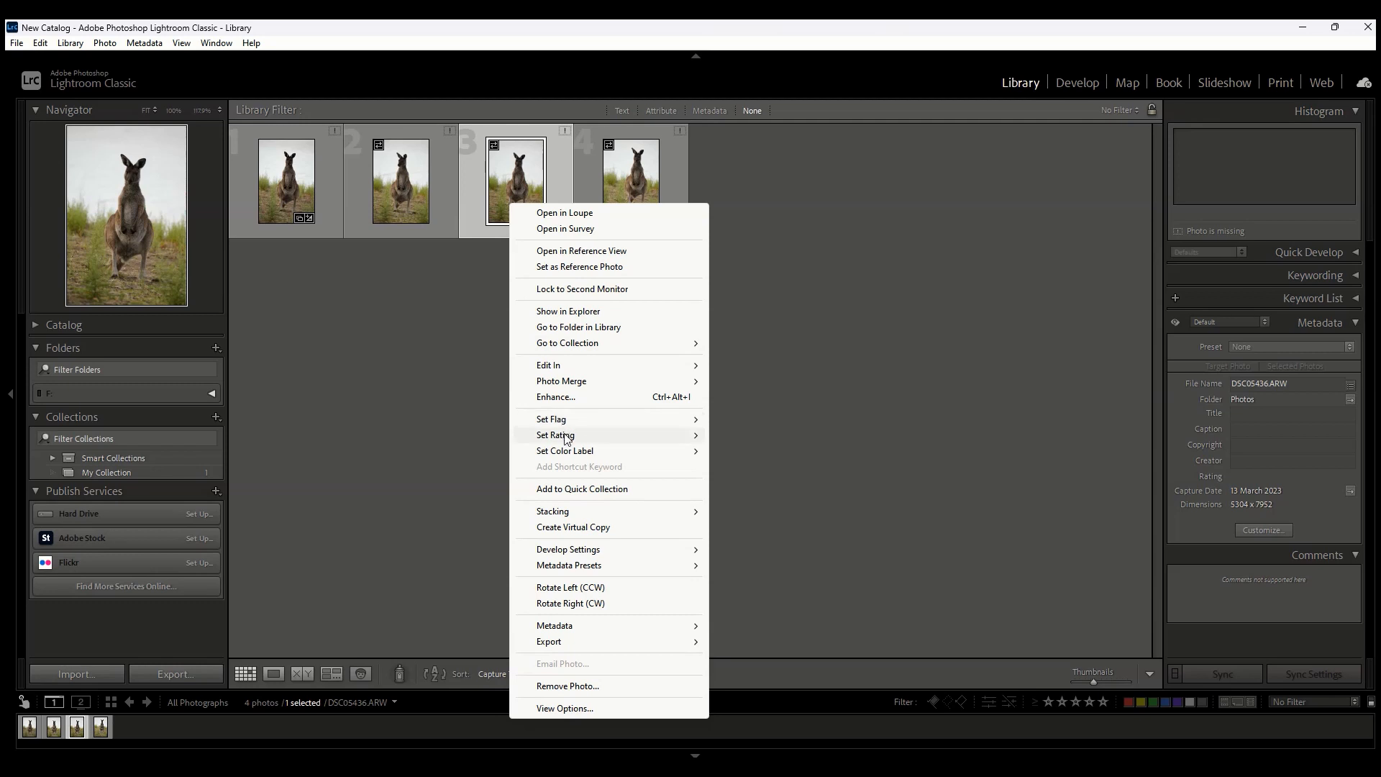
mouse_move(561, 435)
click(745, 483)
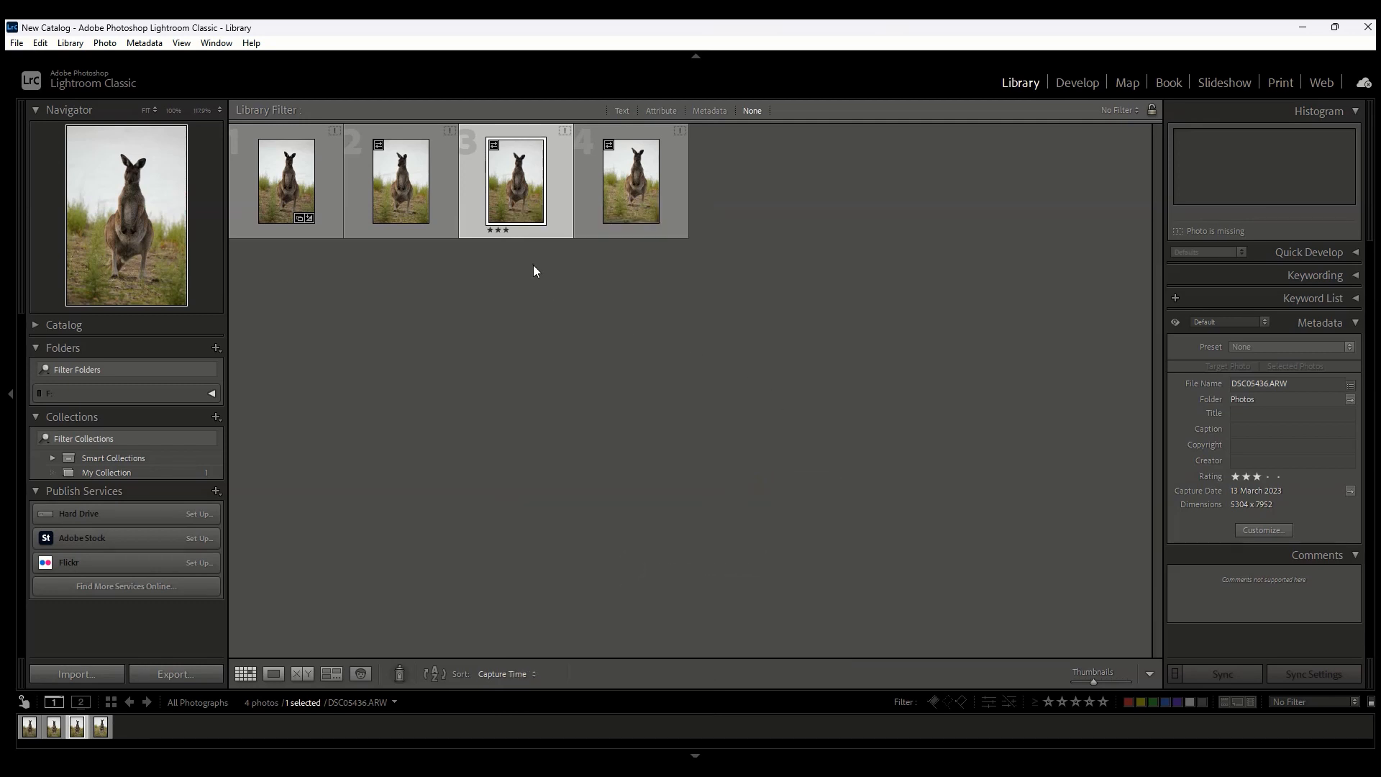
Step: Change the third photo's rating to 1 star and 2 stars in turn, ending on 4 stars
key(1)
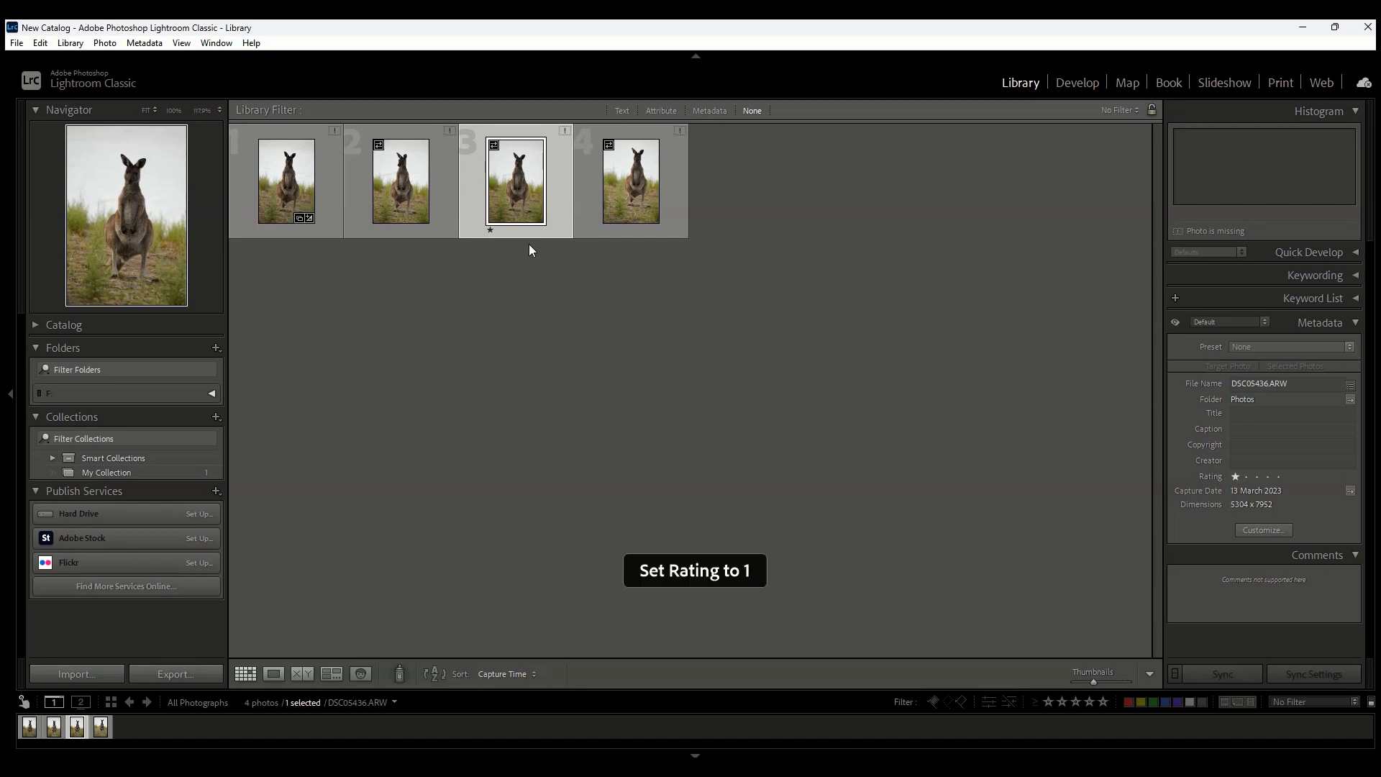
key(2)
key(4)
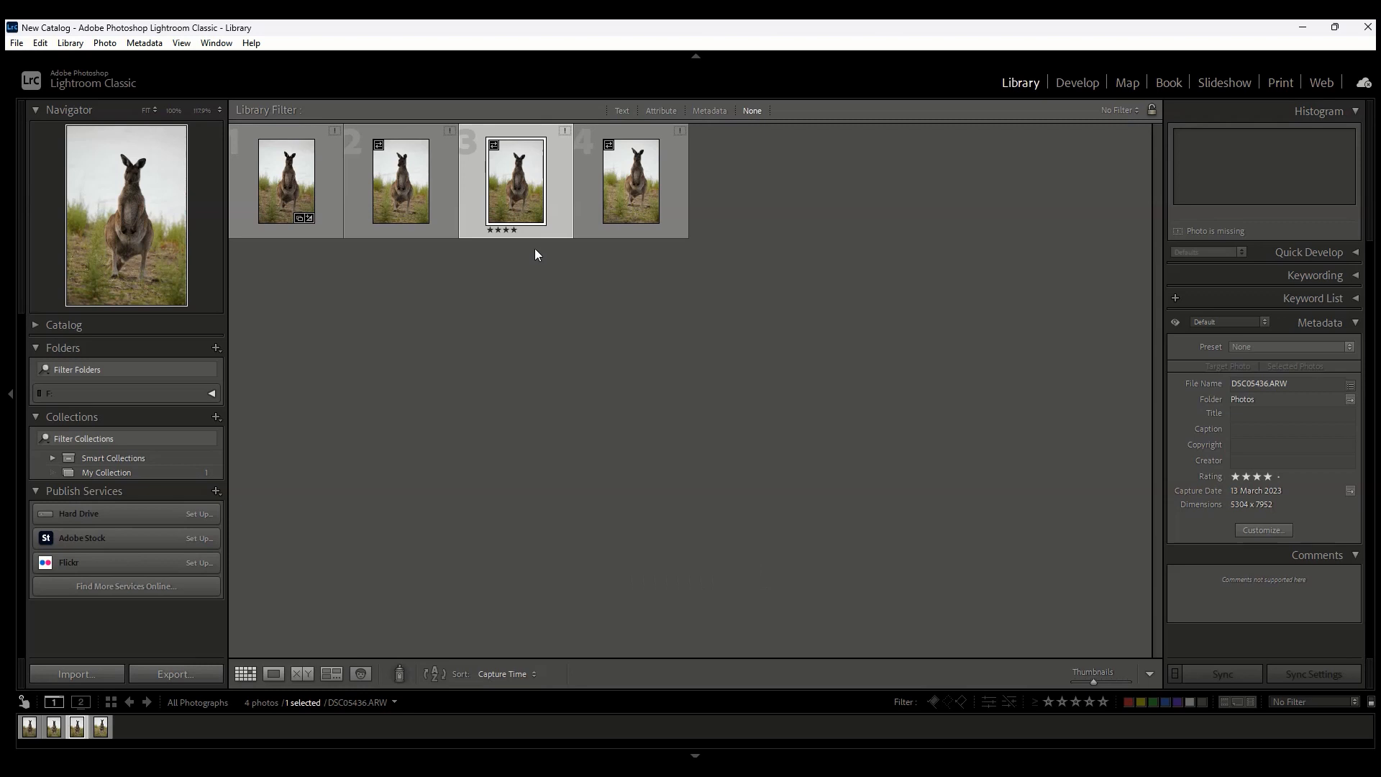
click(105, 43)
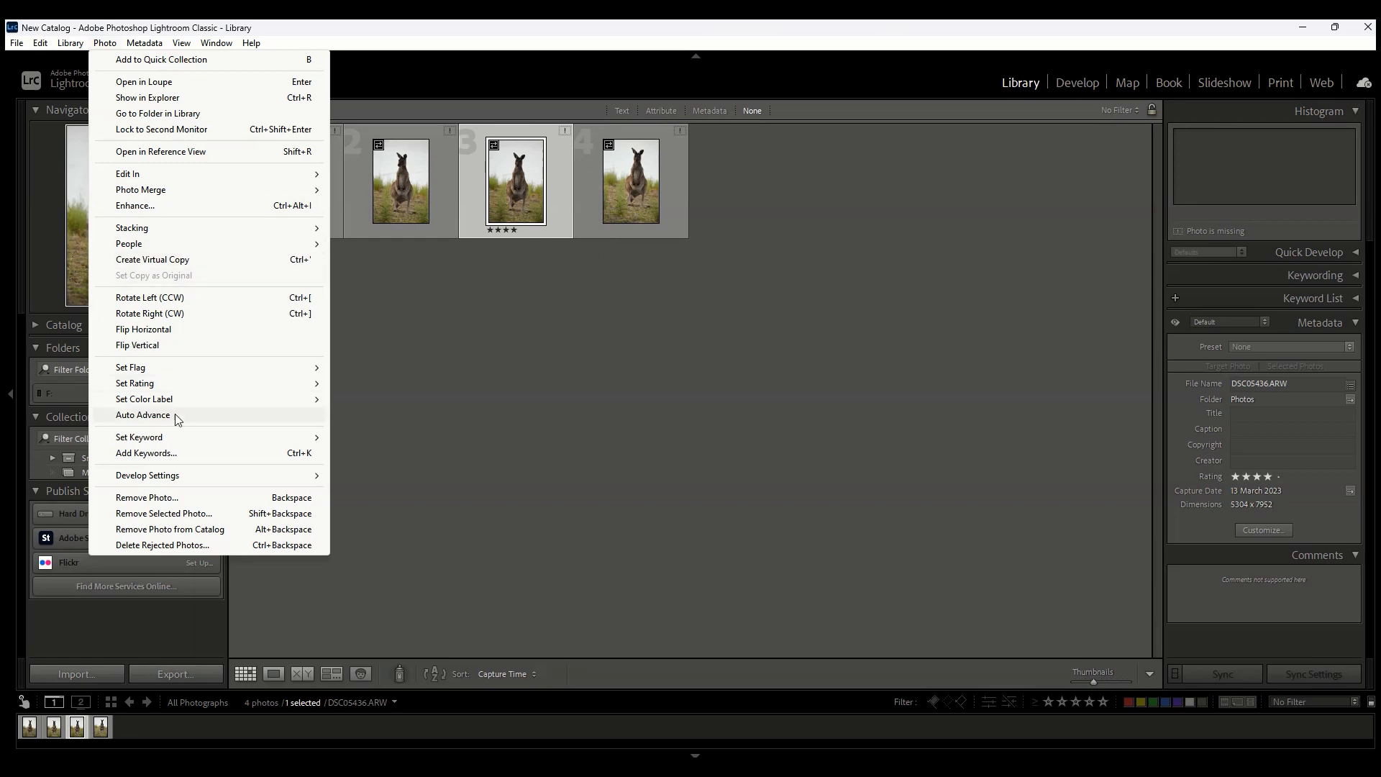
mouse_move(180, 384)
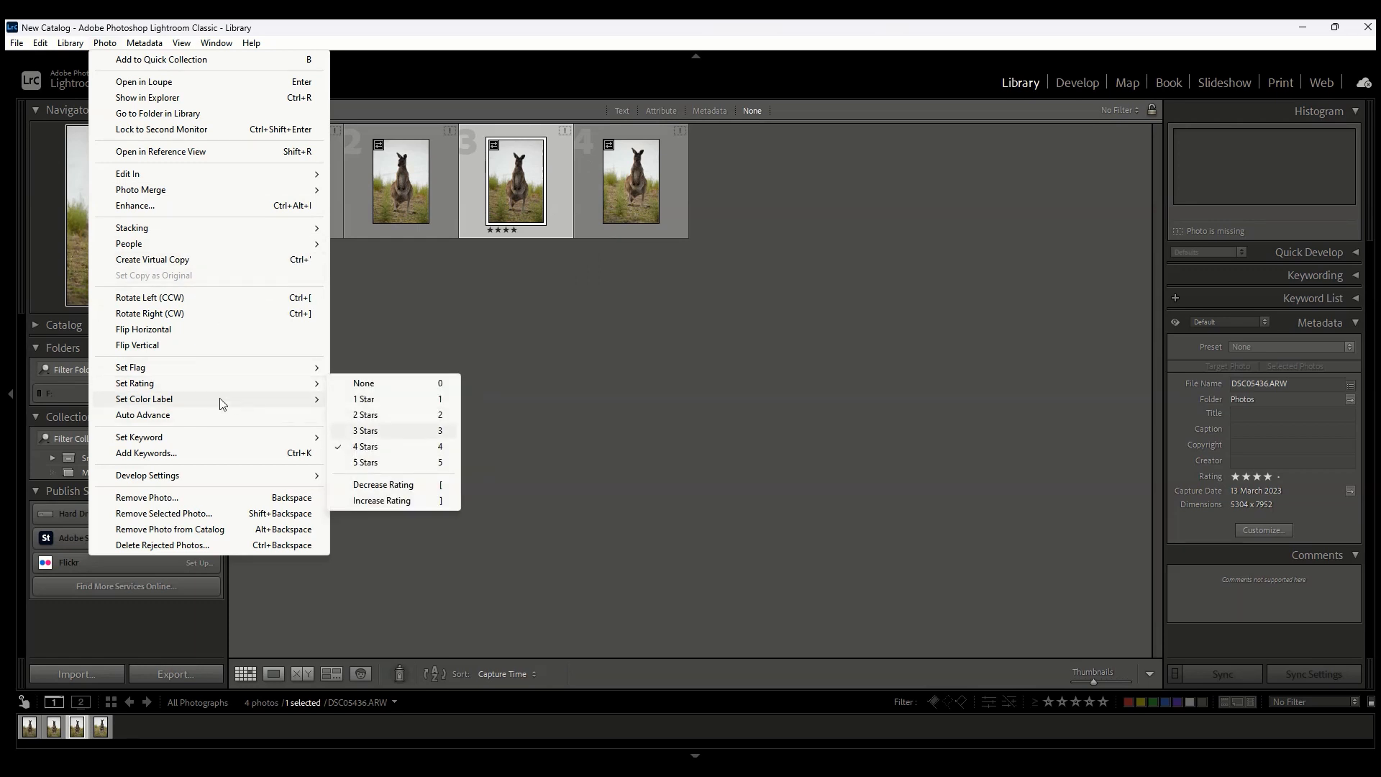
mouse_move(253, 373)
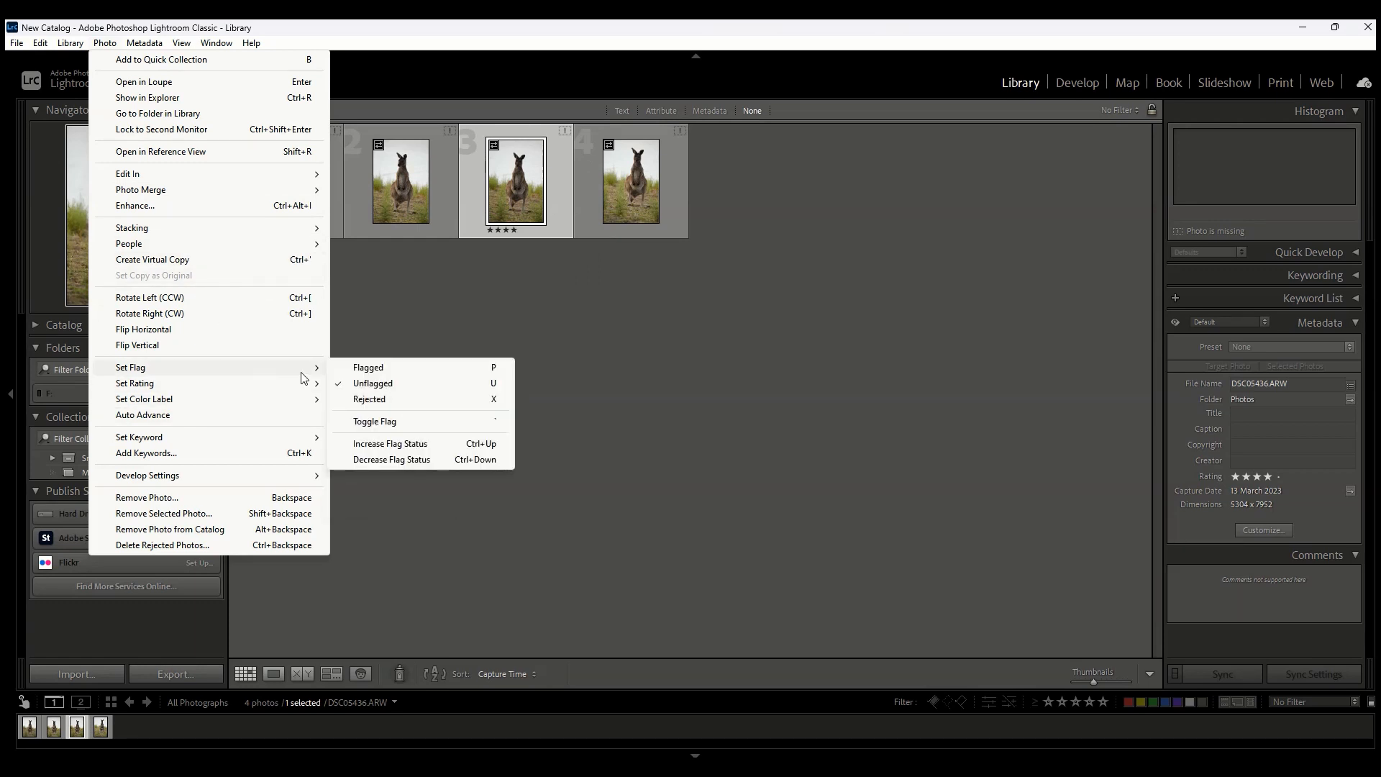
click(638, 309)
Step: Select the fourth kangaroo photo in the grid and set its flag to Flagged
click(629, 194)
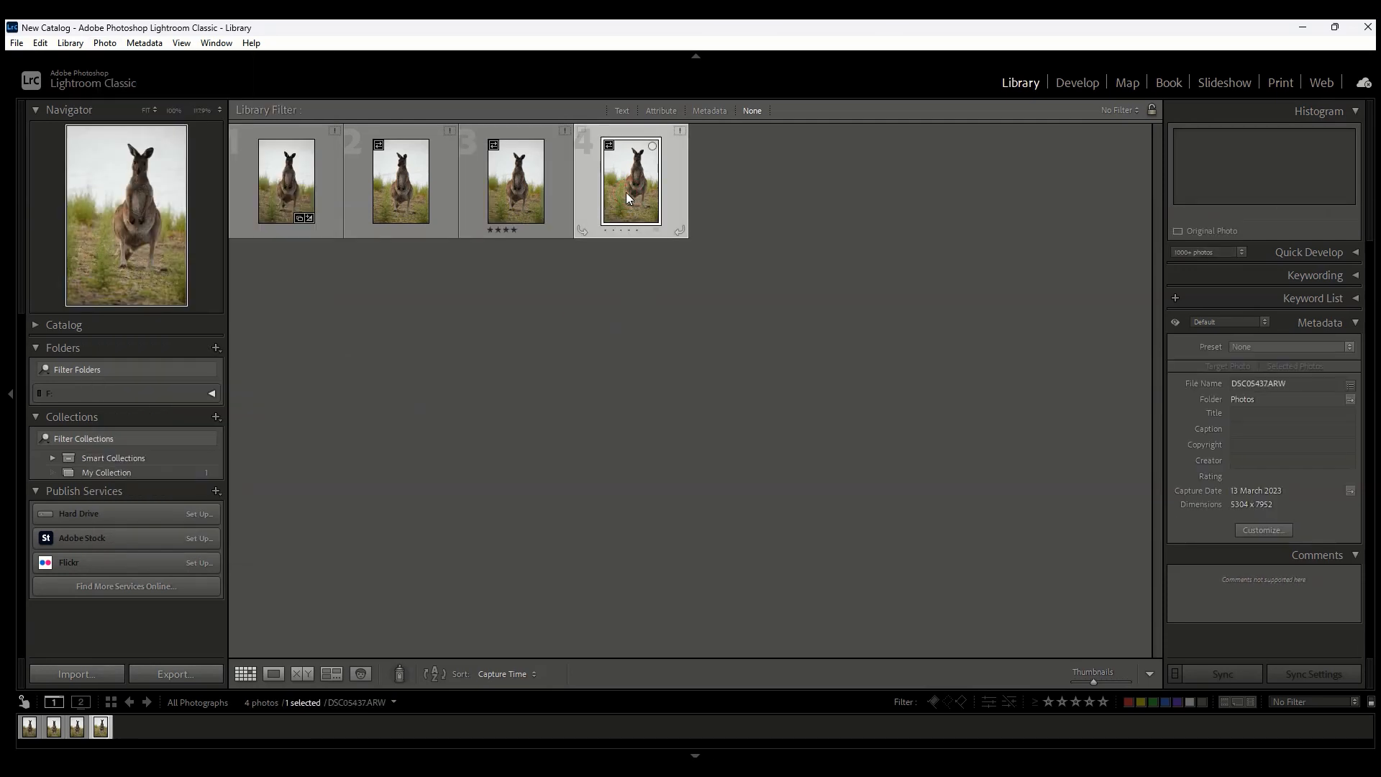
right_click(626, 192)
mouse_move(702, 406)
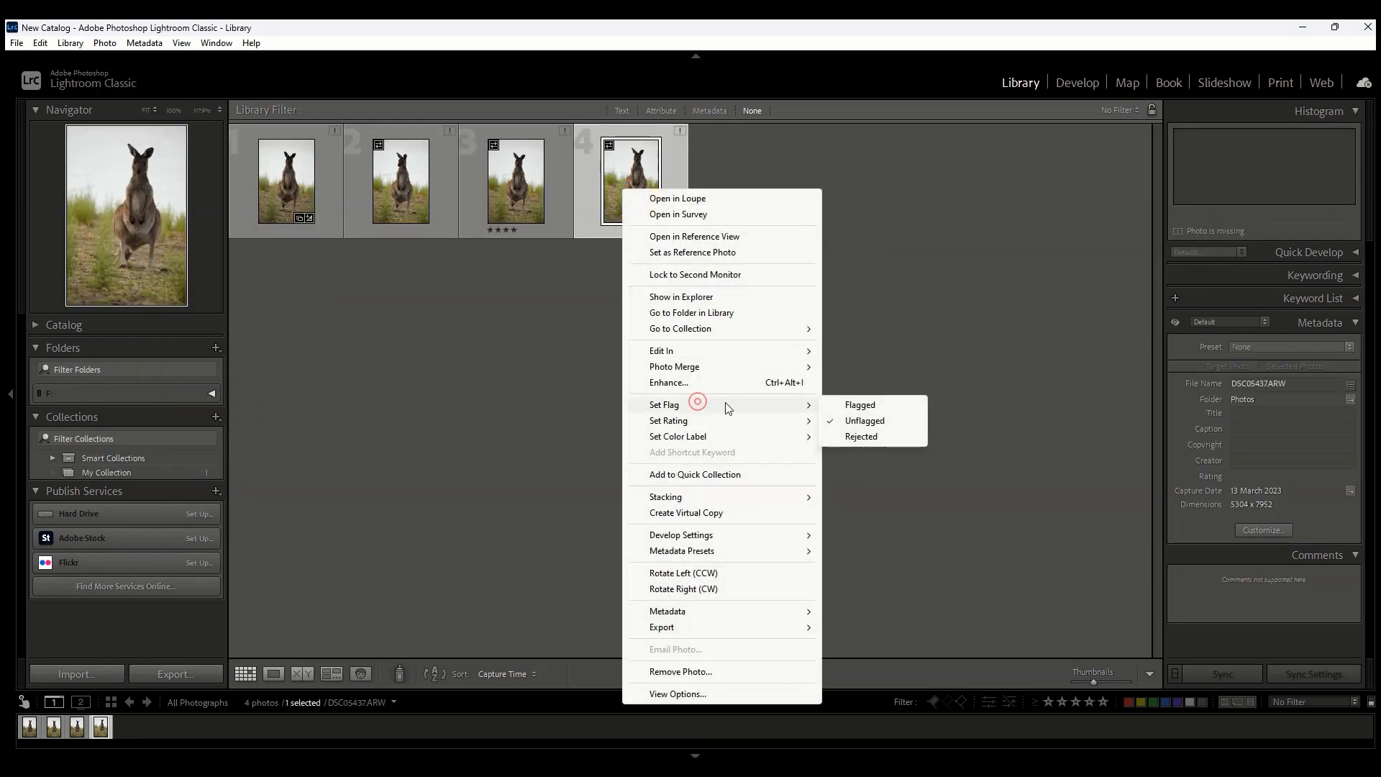
click(856, 404)
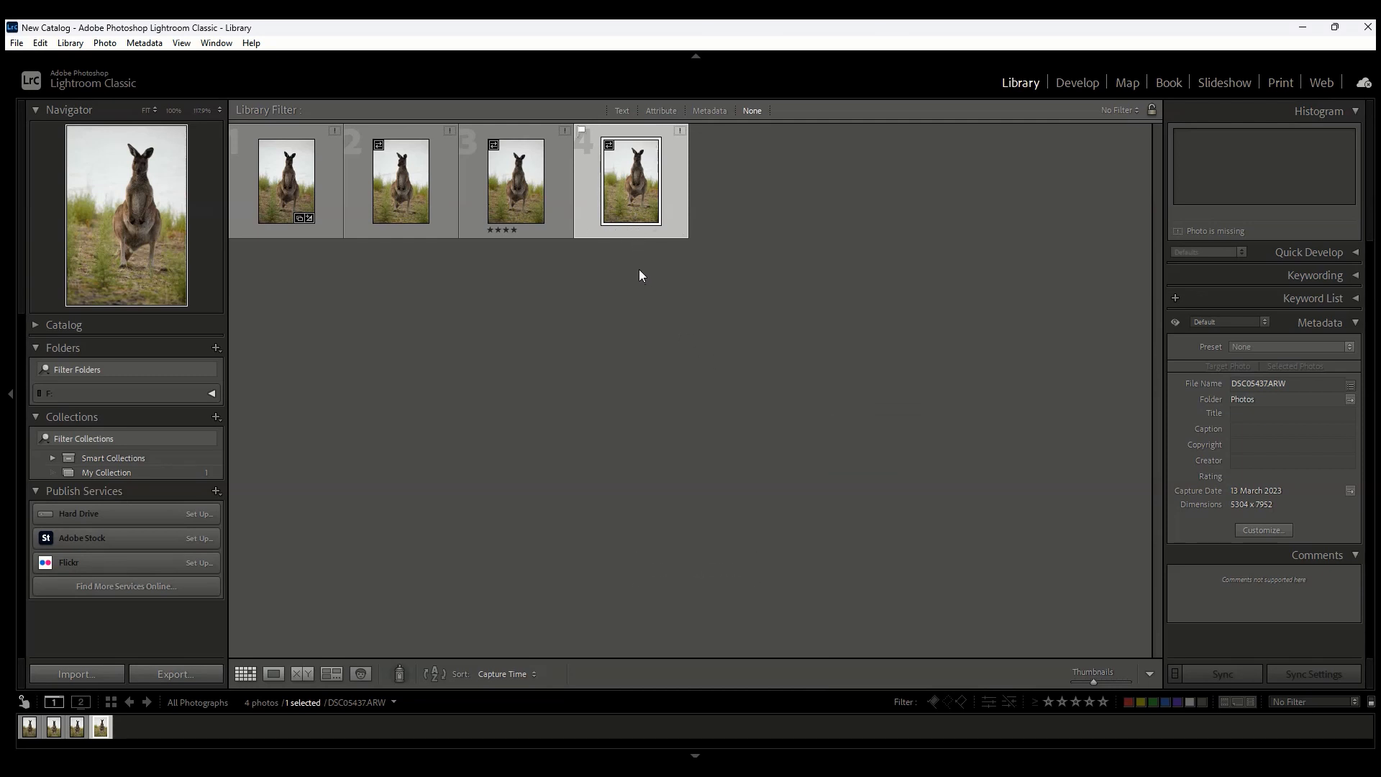
Step: Set the fourth photo's flag to Rejected
right_click(625, 188)
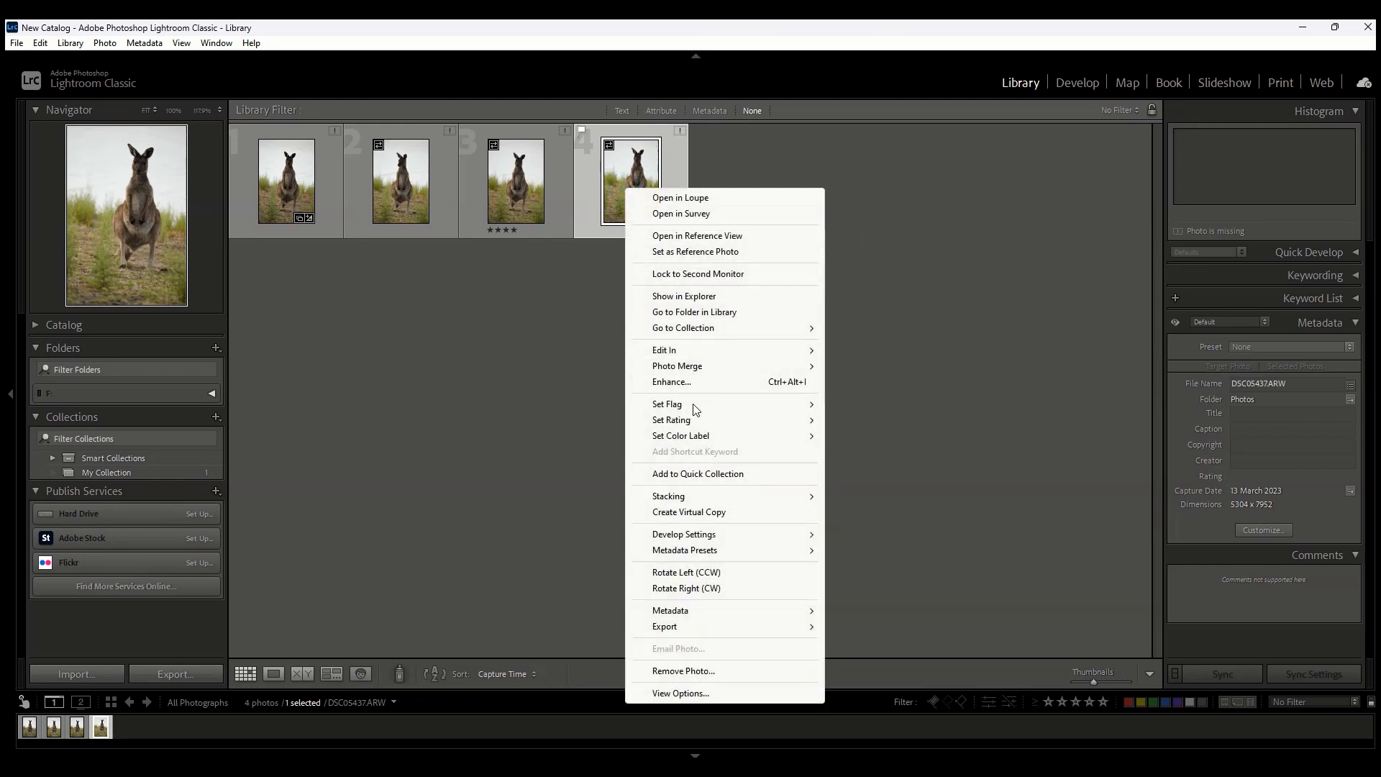
mouse_move(693, 404)
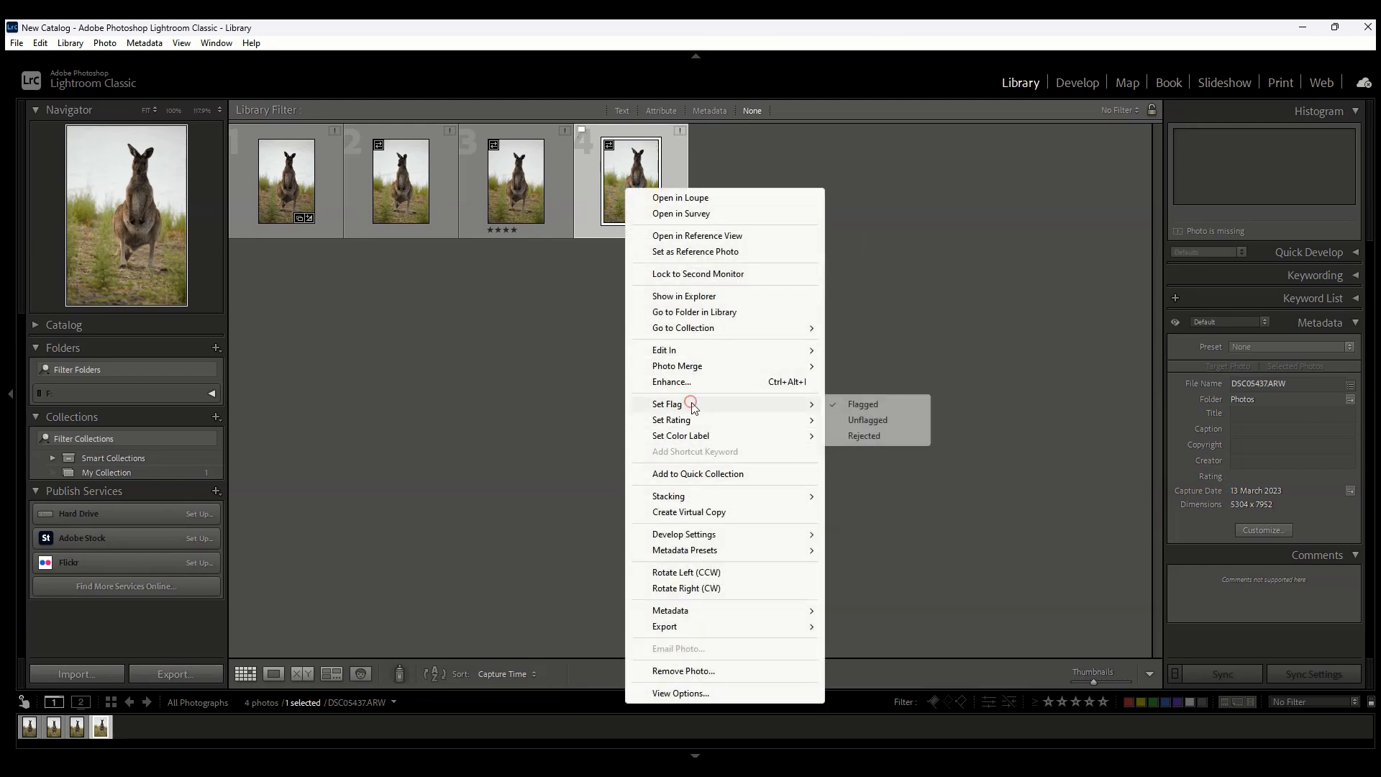
click(864, 436)
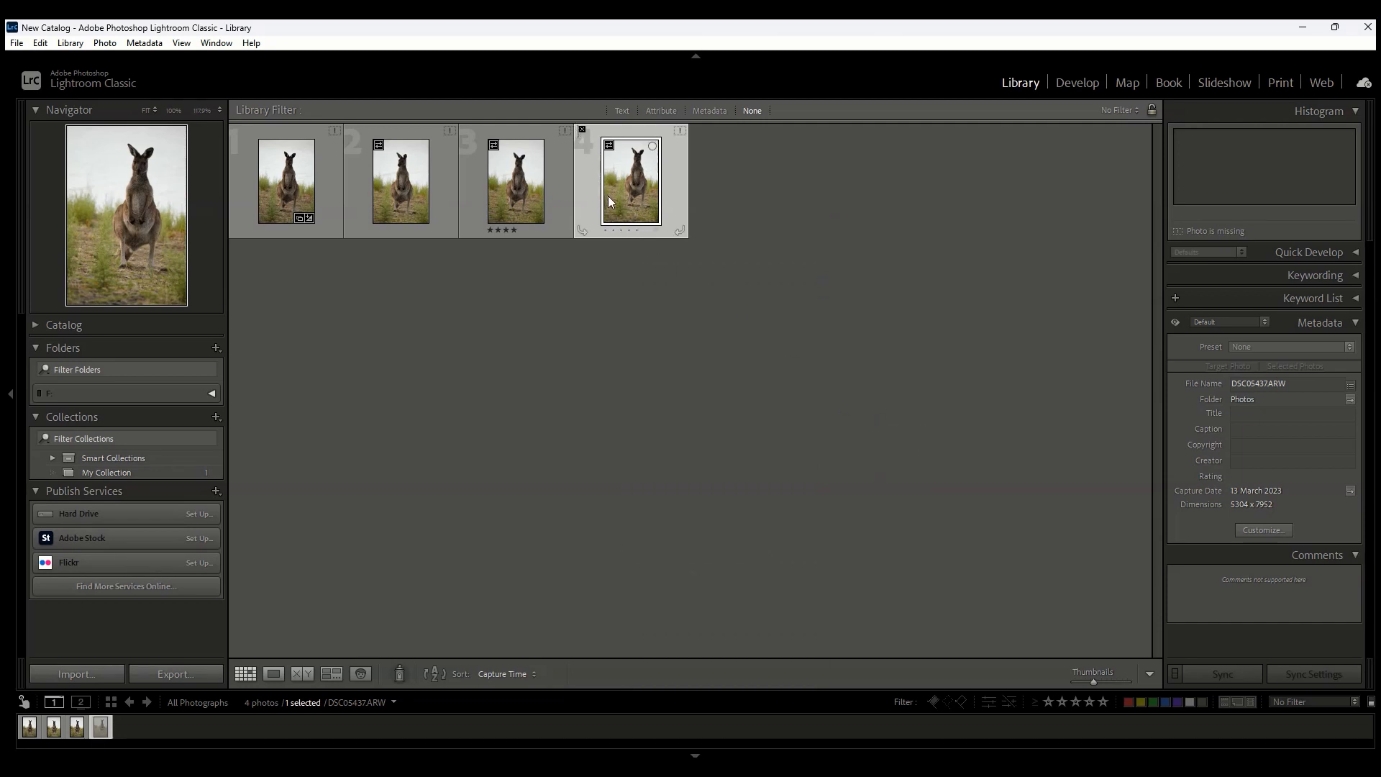
Step: Switch the fourth photo's flag to pick, to rejected, and back to pick
key(p)
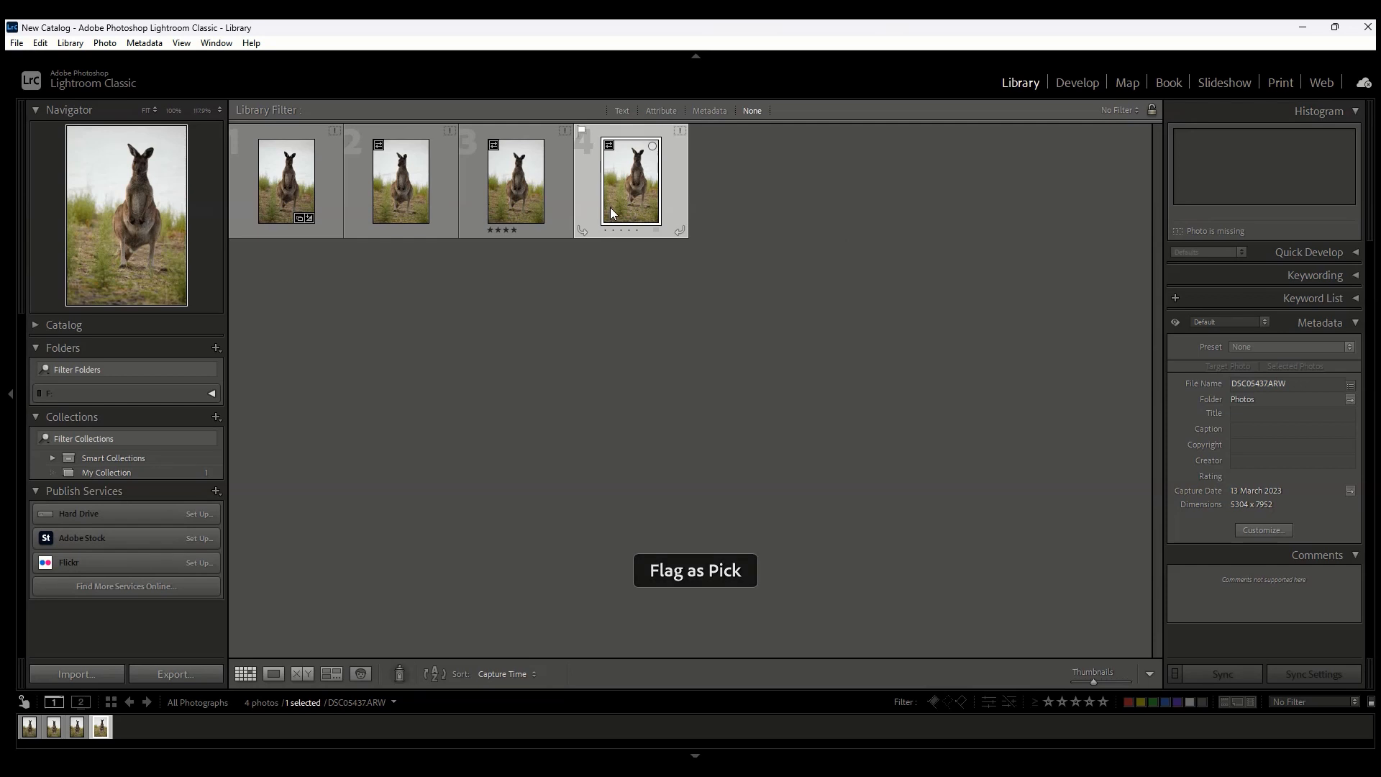
key(x)
key(p)
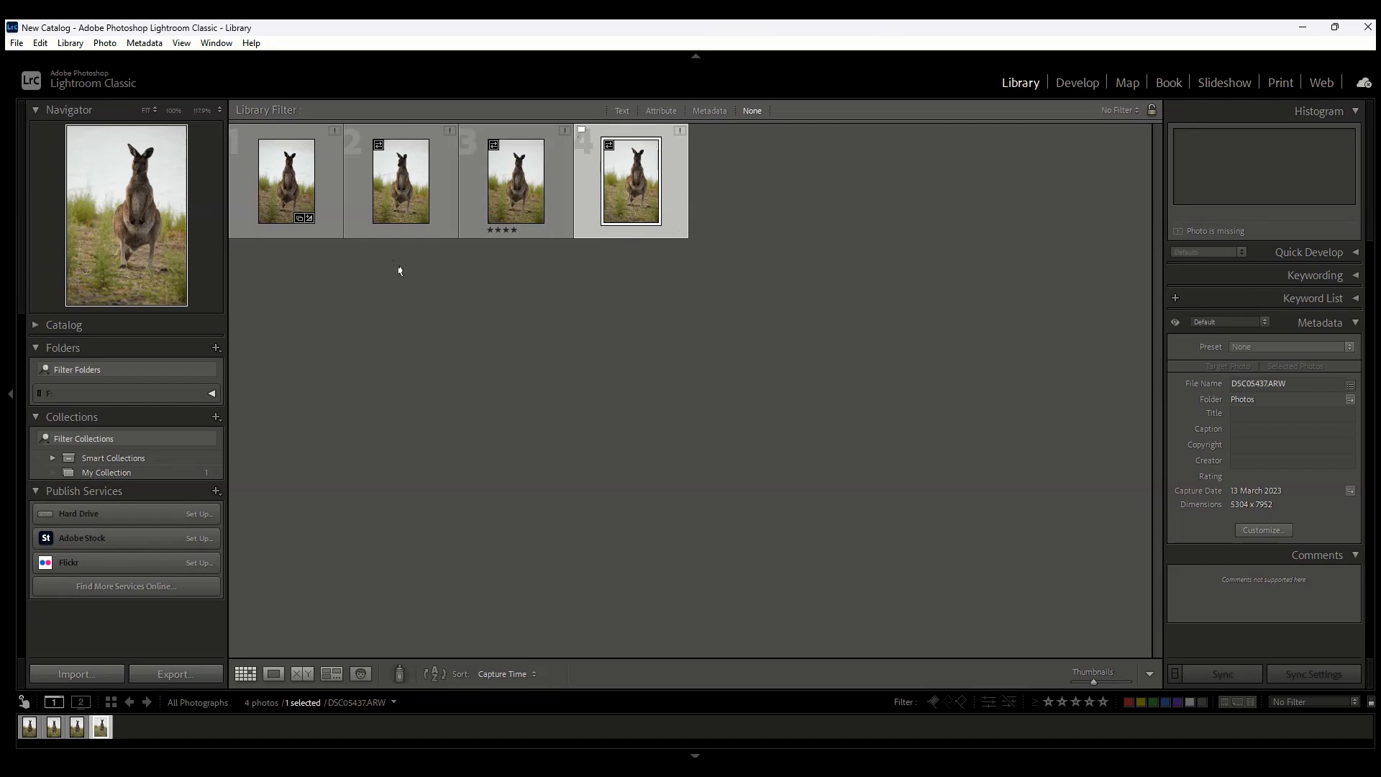
Step: Assign the Yellow color label to the second kangaroo photo
right_click(390, 191)
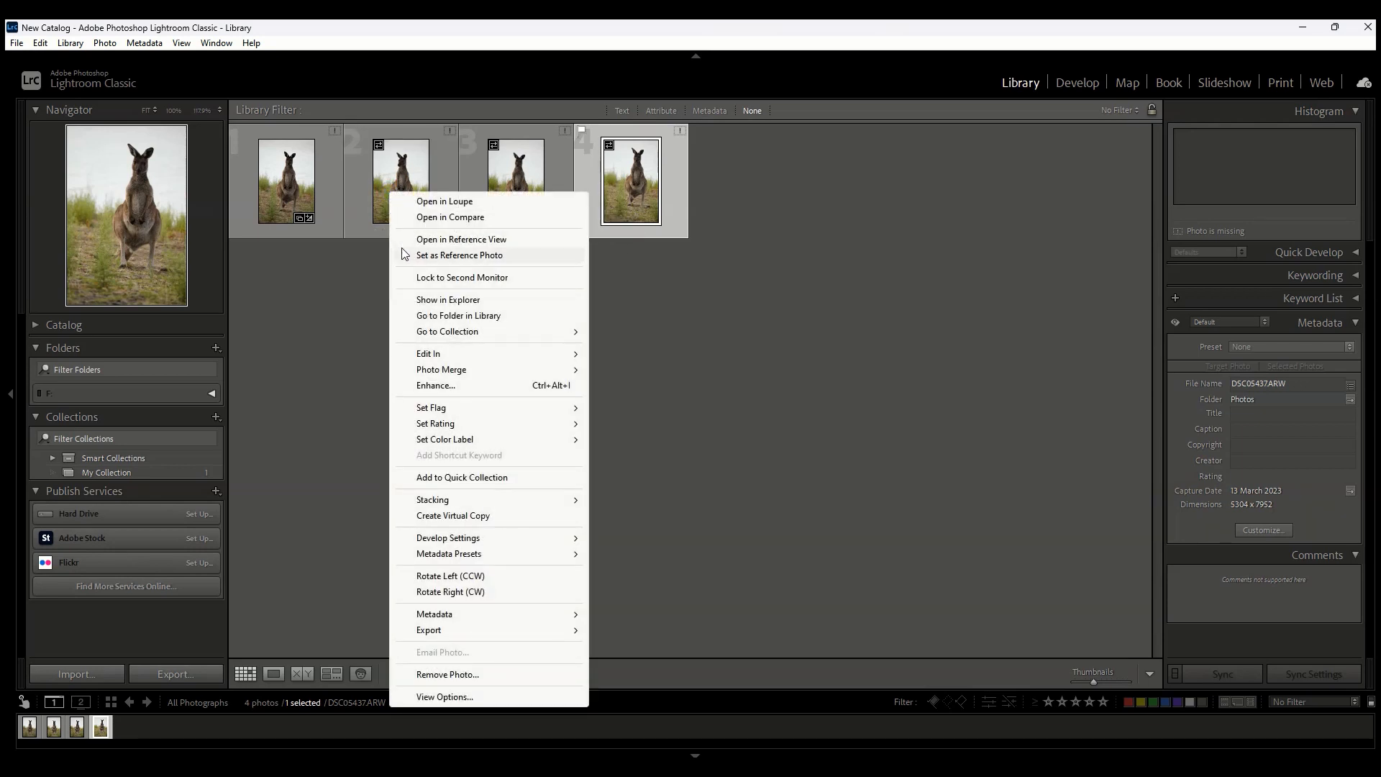
mouse_move(468, 440)
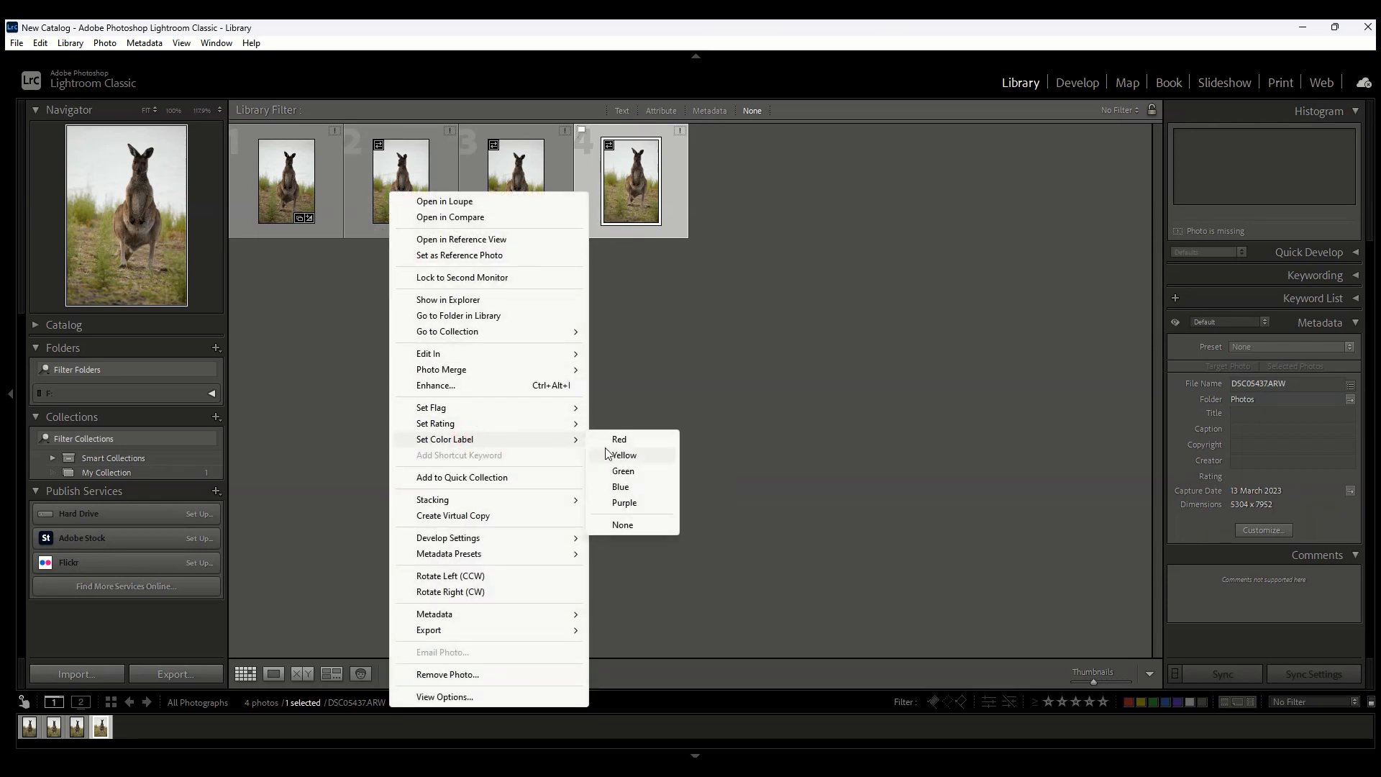
click(633, 454)
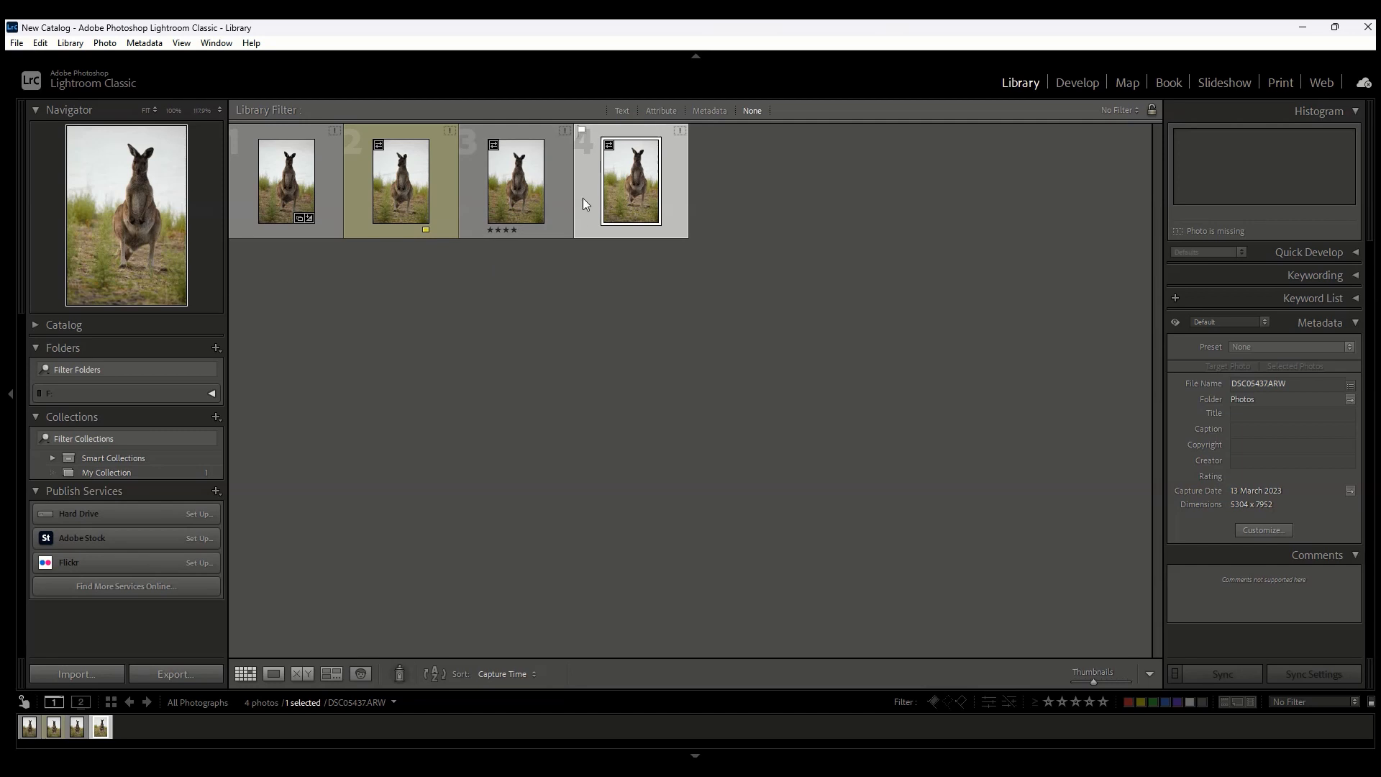
Step: Assign the Red color label to the fourth photo and change that label to green
right_click(612, 186)
mouse_move(725, 436)
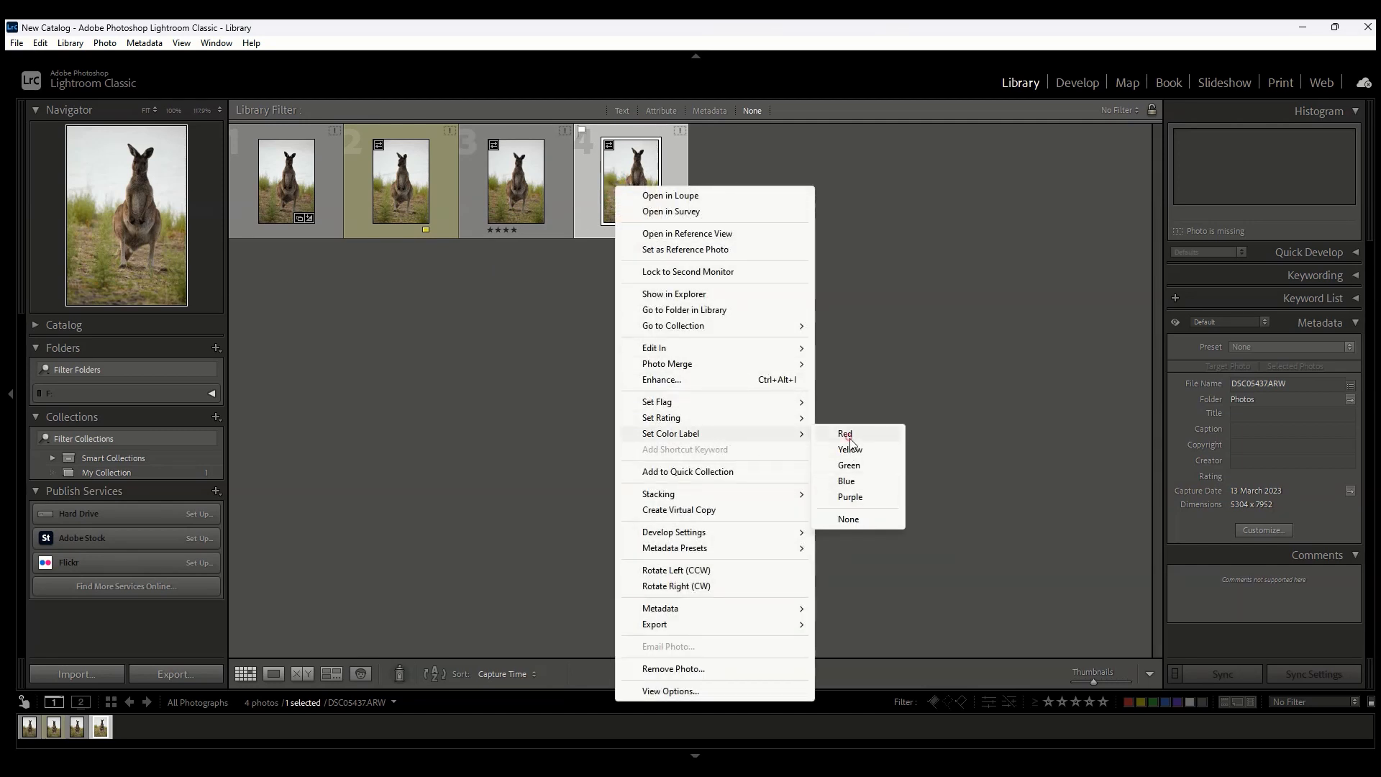
click(848, 436)
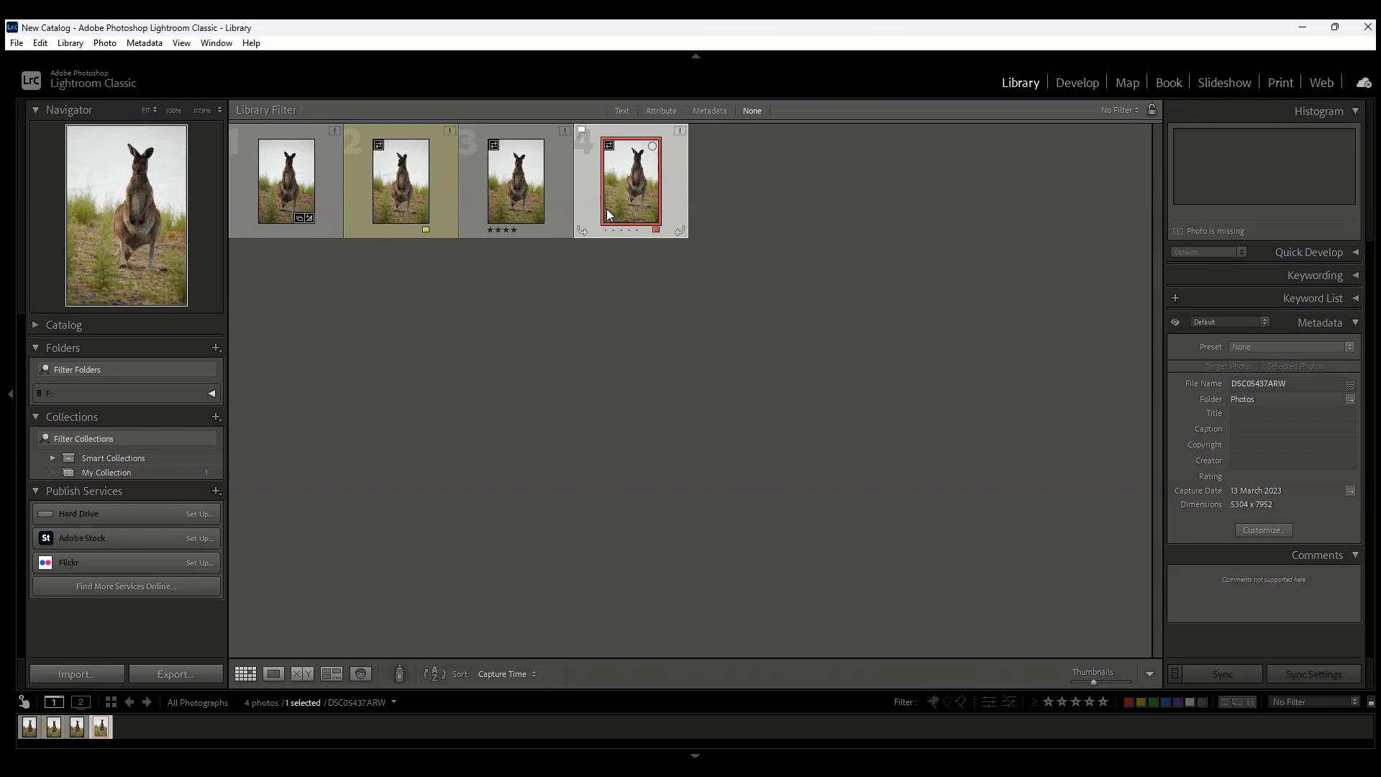
key(8)
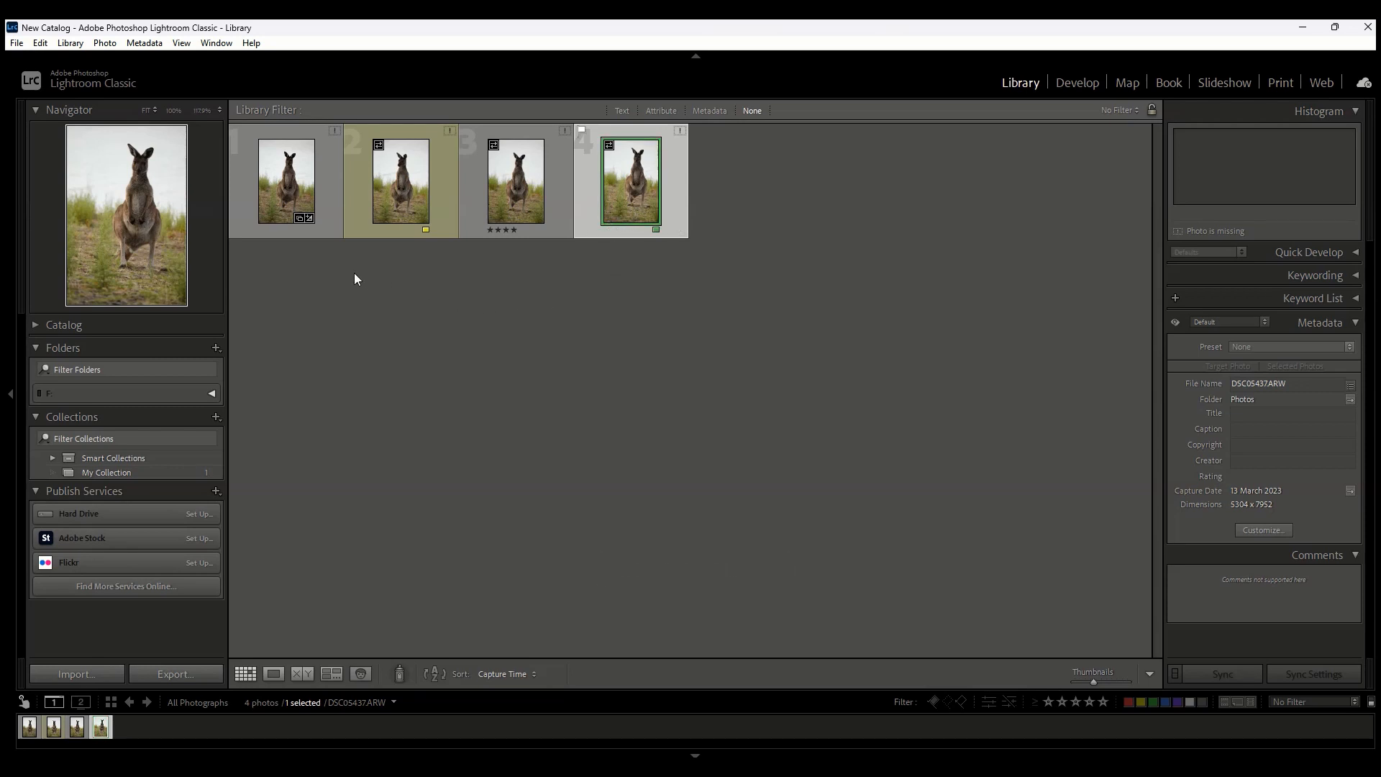
Step: Tag the first kangaroo photo with the keywords "Kangoroo, wildlife"
click(282, 206)
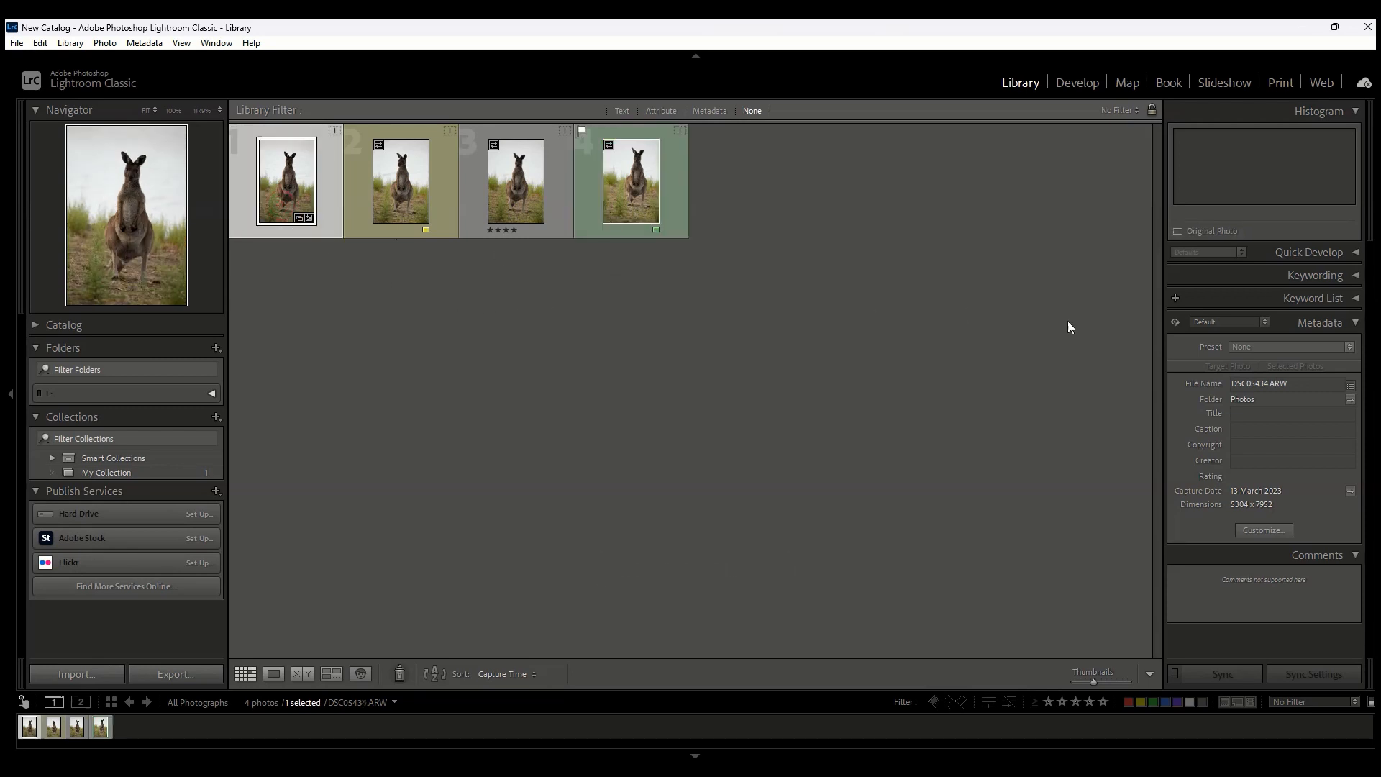
click(1355, 277)
click(1280, 332)
text(Kangorro)
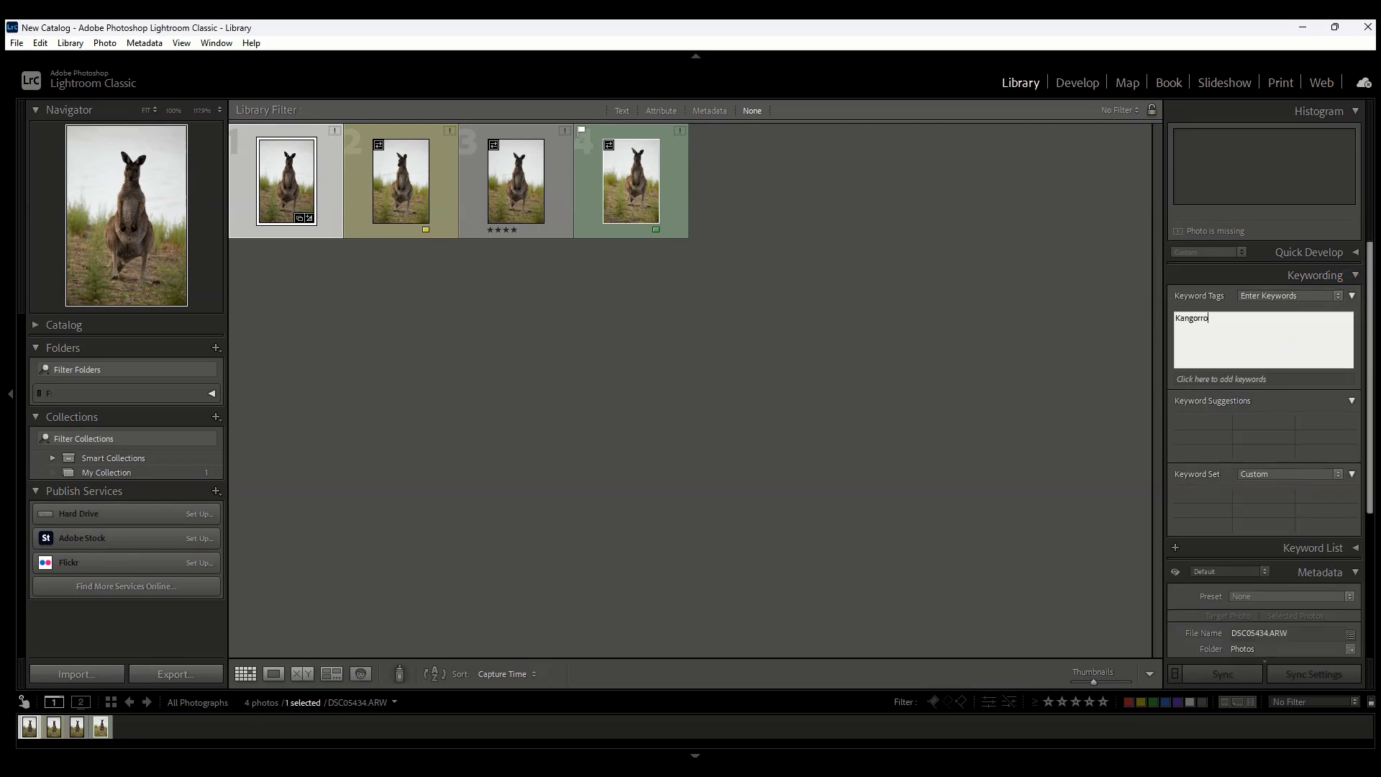
key(BackSpace)
text(oo, wildlife)
click(1268, 378)
click(1264, 351)
double_click(1200, 317)
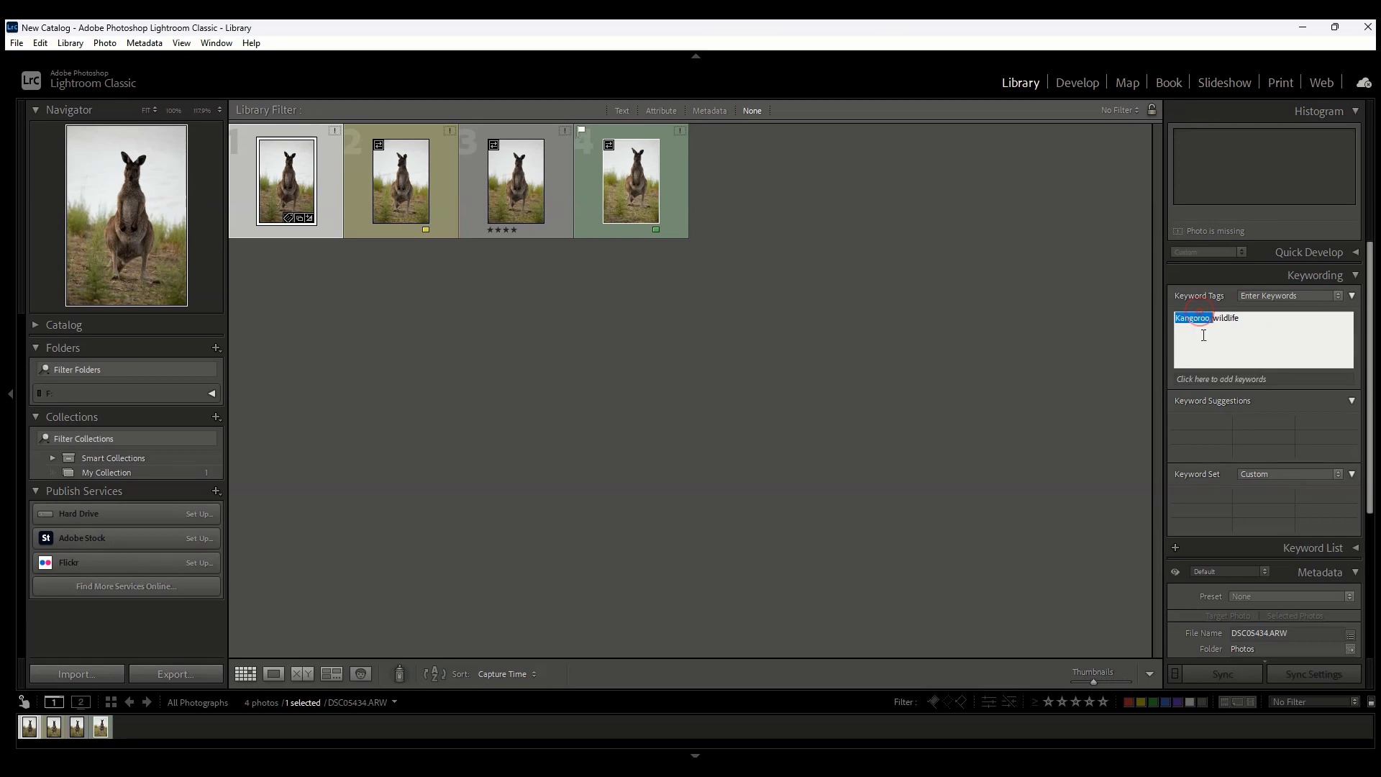
click(1237, 380)
key(ctrl+v)
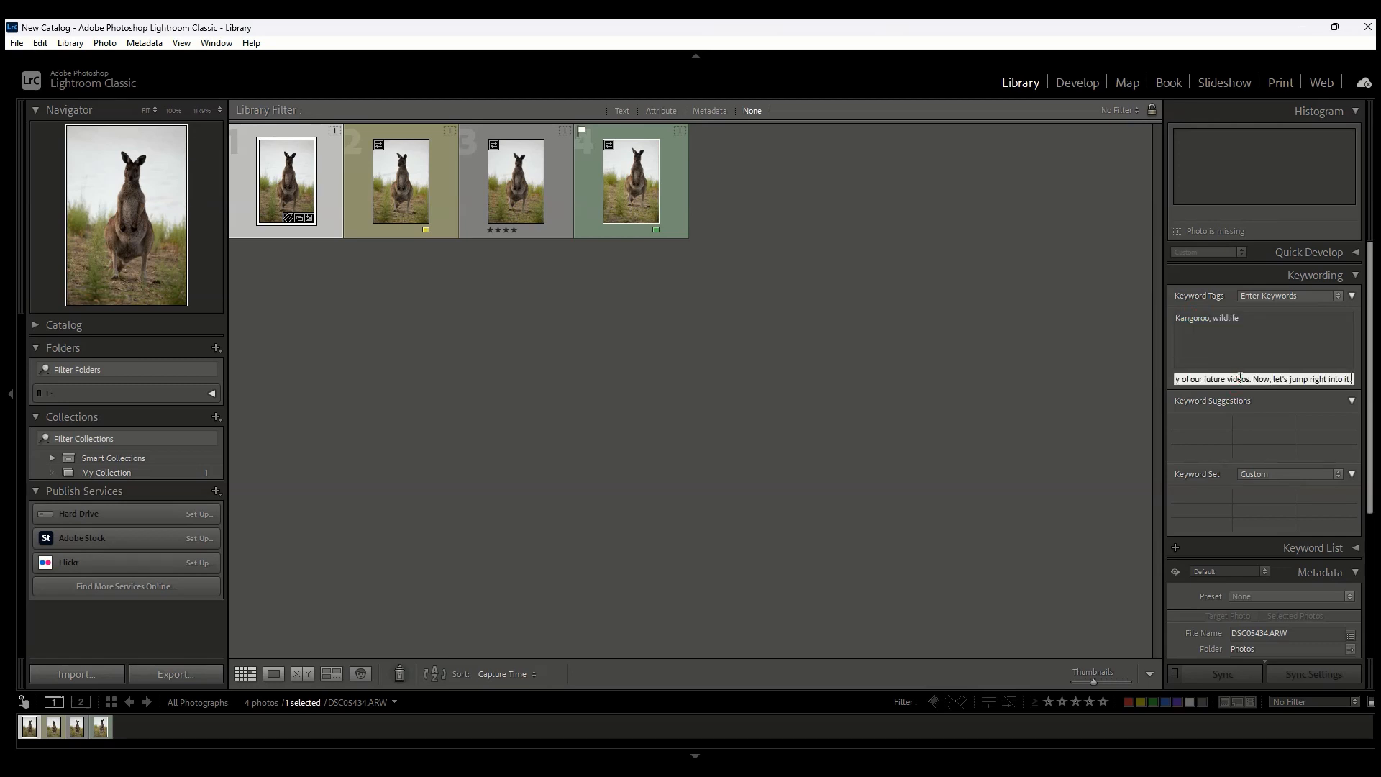
key(ctrl+z)
Step: Remove the keyword "Kangoroo" from the first photo's tags and add it again as a new keyword
double_click(1208, 319)
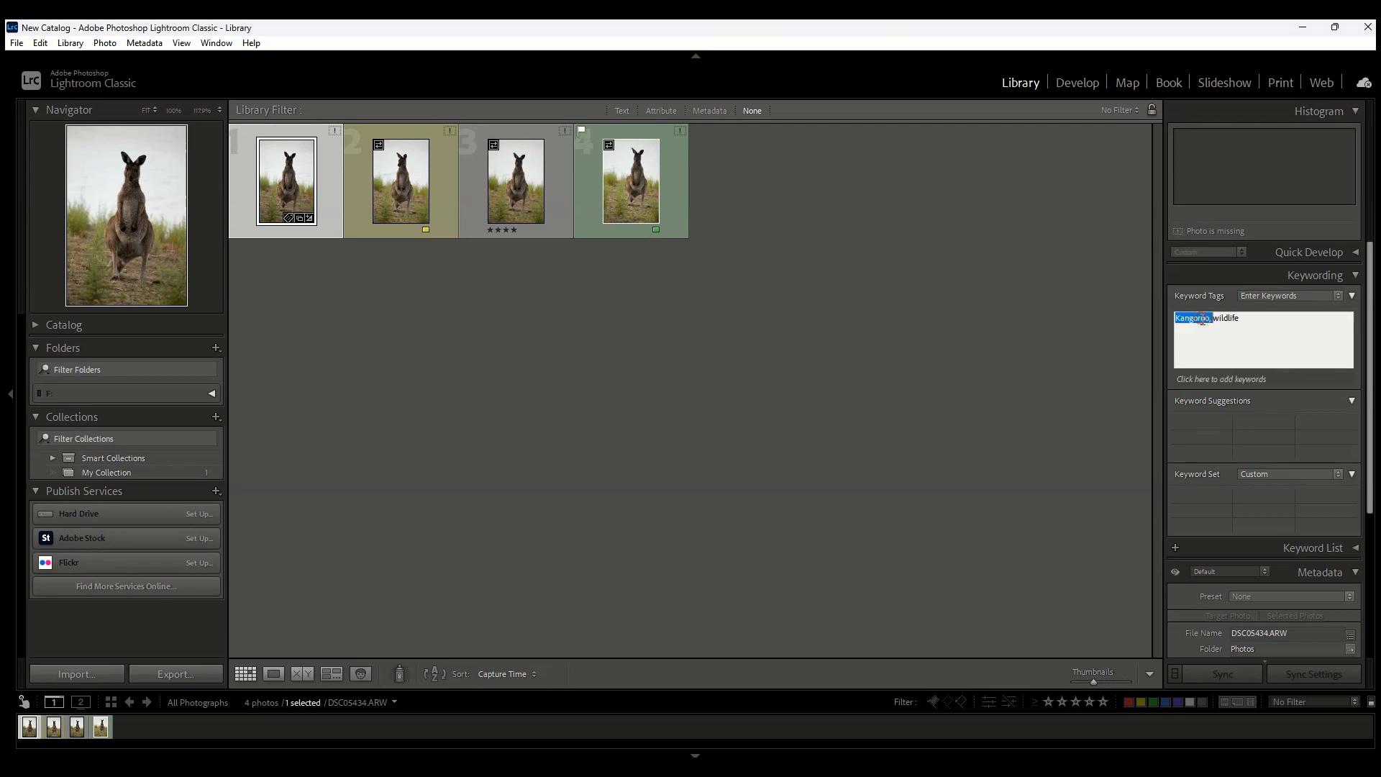
key(BackSpace)
click(1206, 378)
text(Kangoroo,)
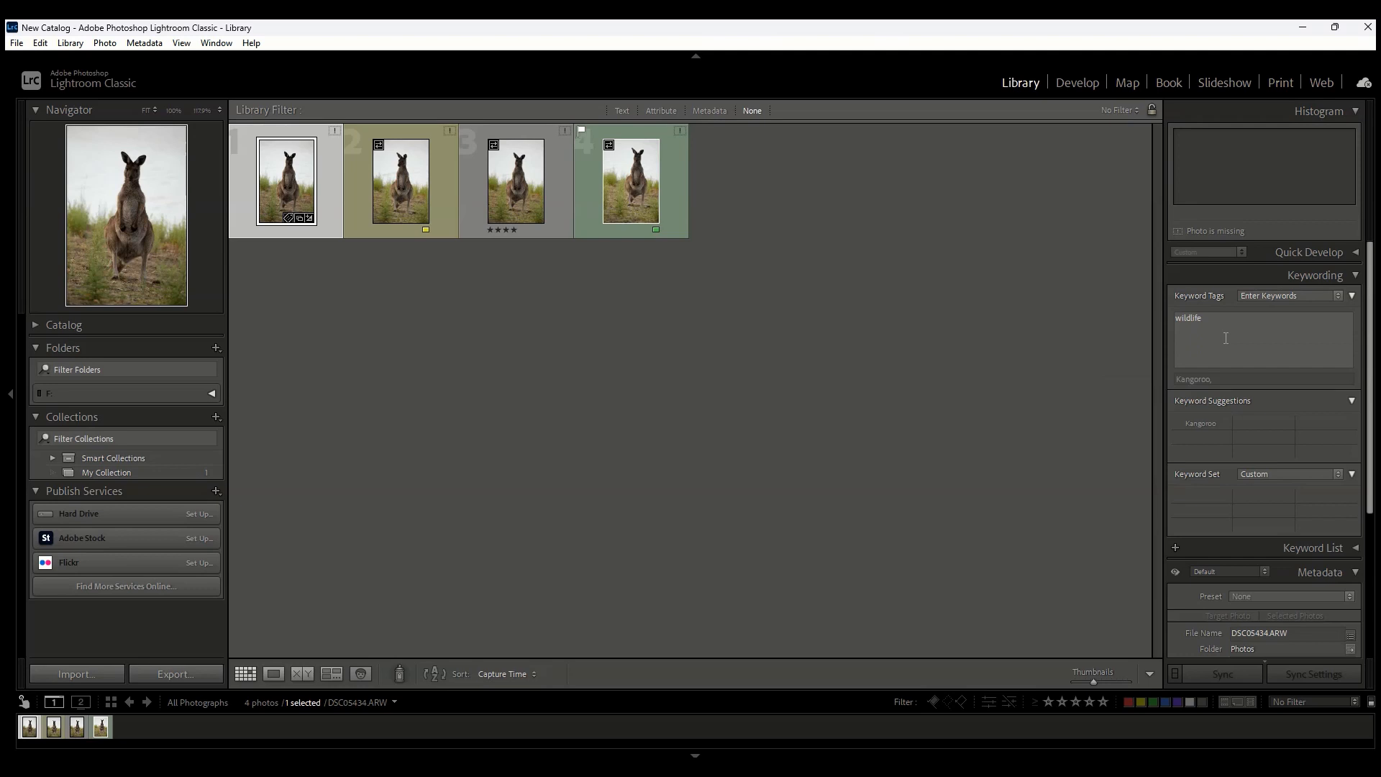
key(Return)
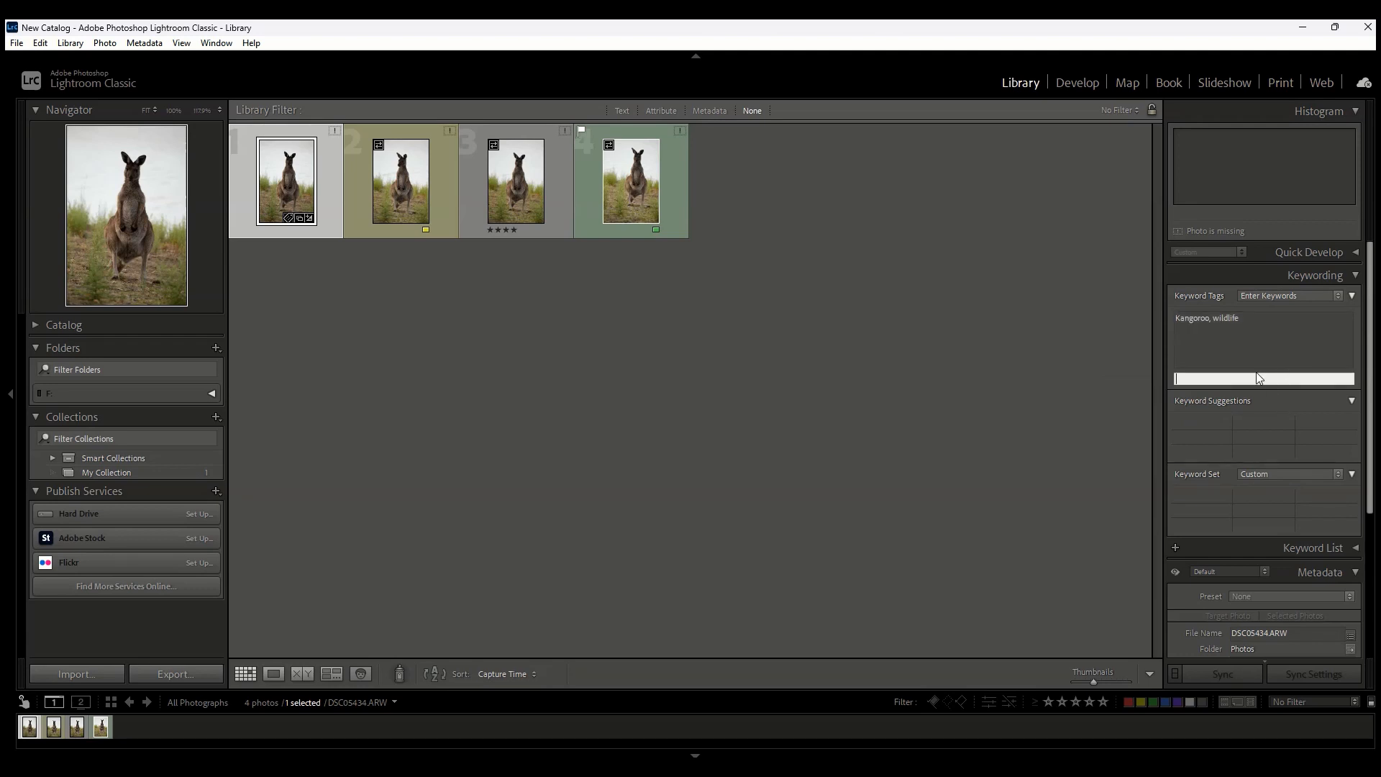
right_click(282, 173)
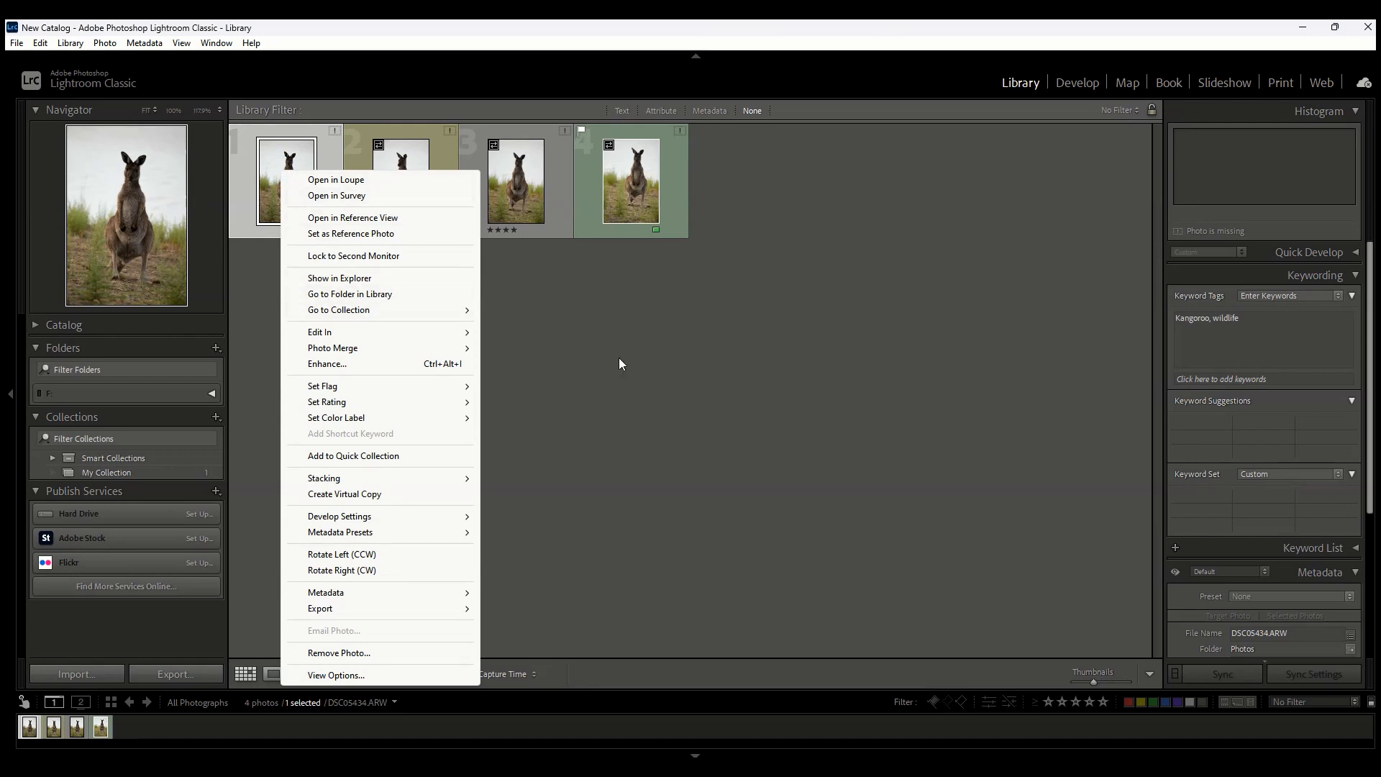
click(713, 394)
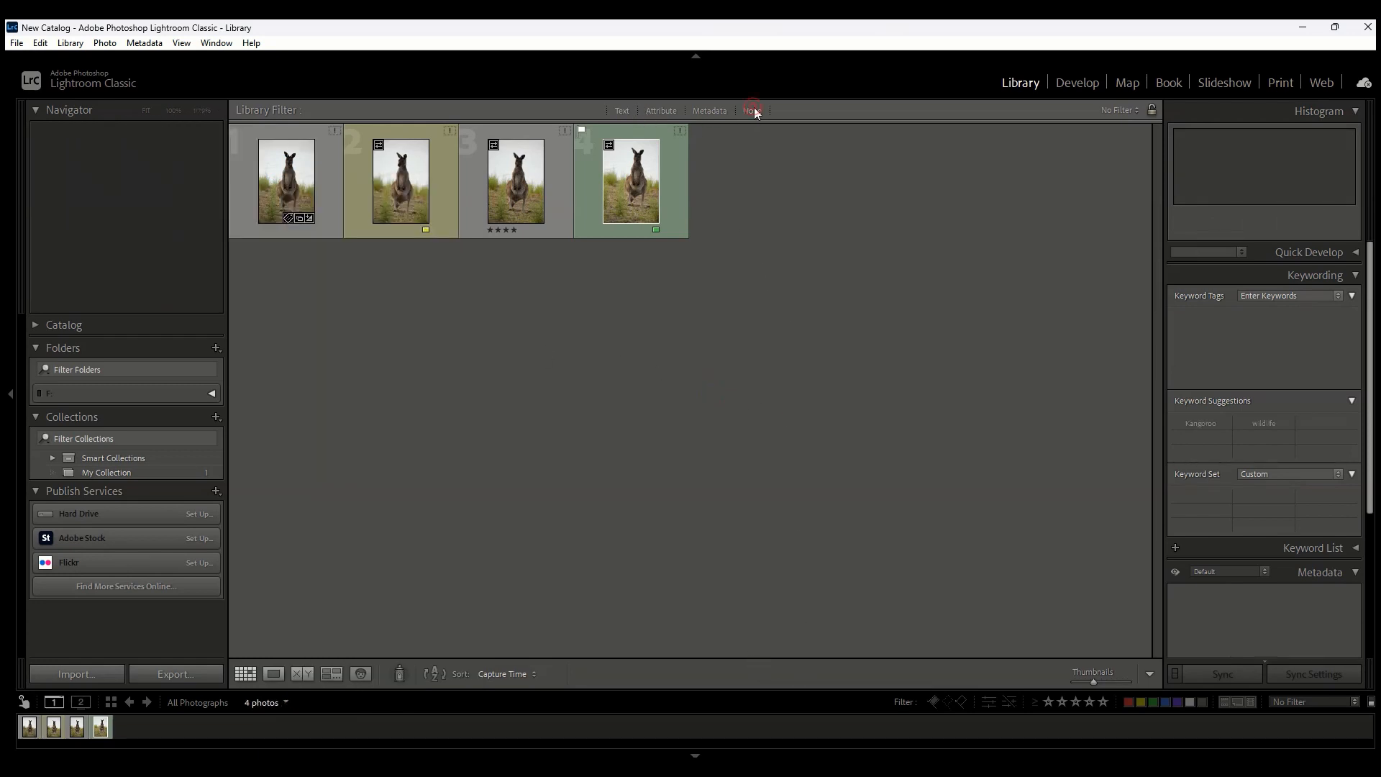
click(1119, 110)
click(702, 110)
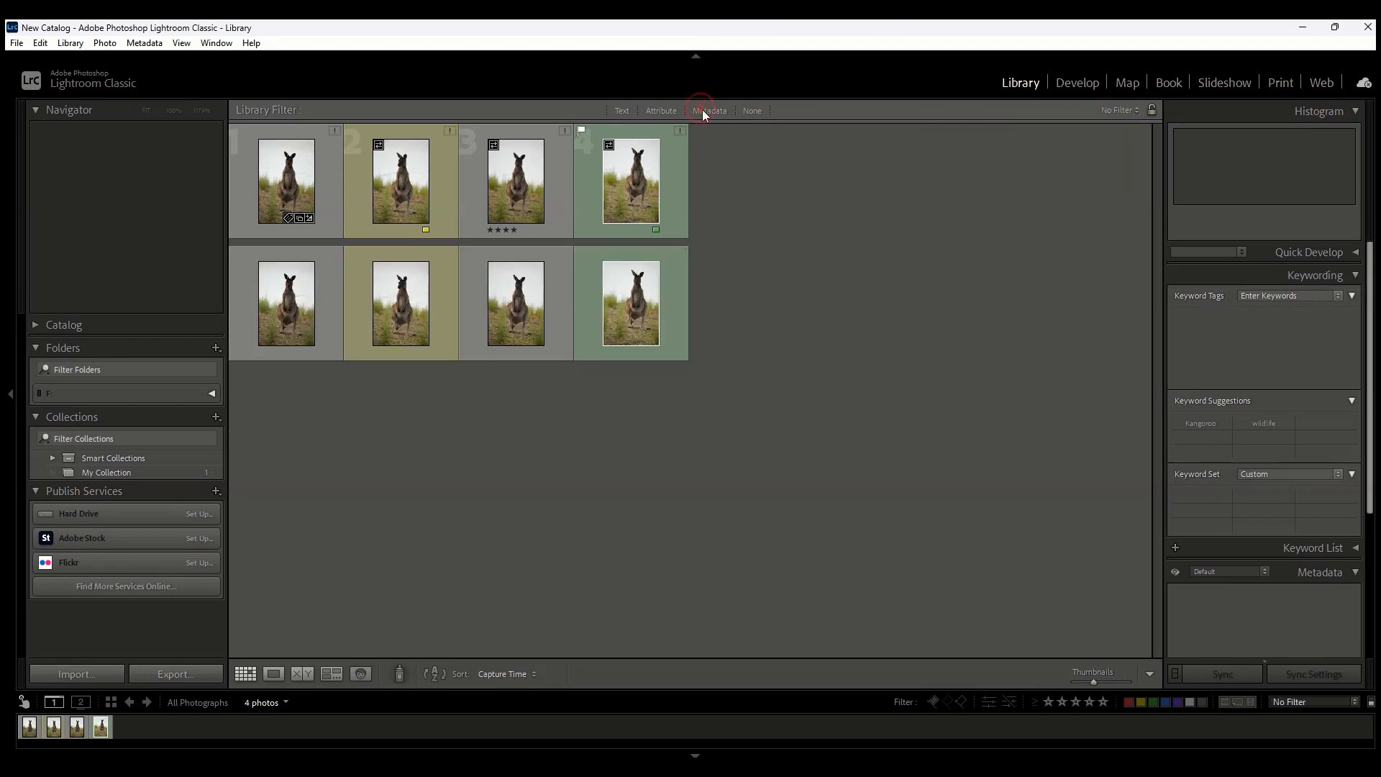
click(703, 110)
Step: Filter the library by the Flagged attribute to show only picked photos, and clear the flag filter again
click(662, 111)
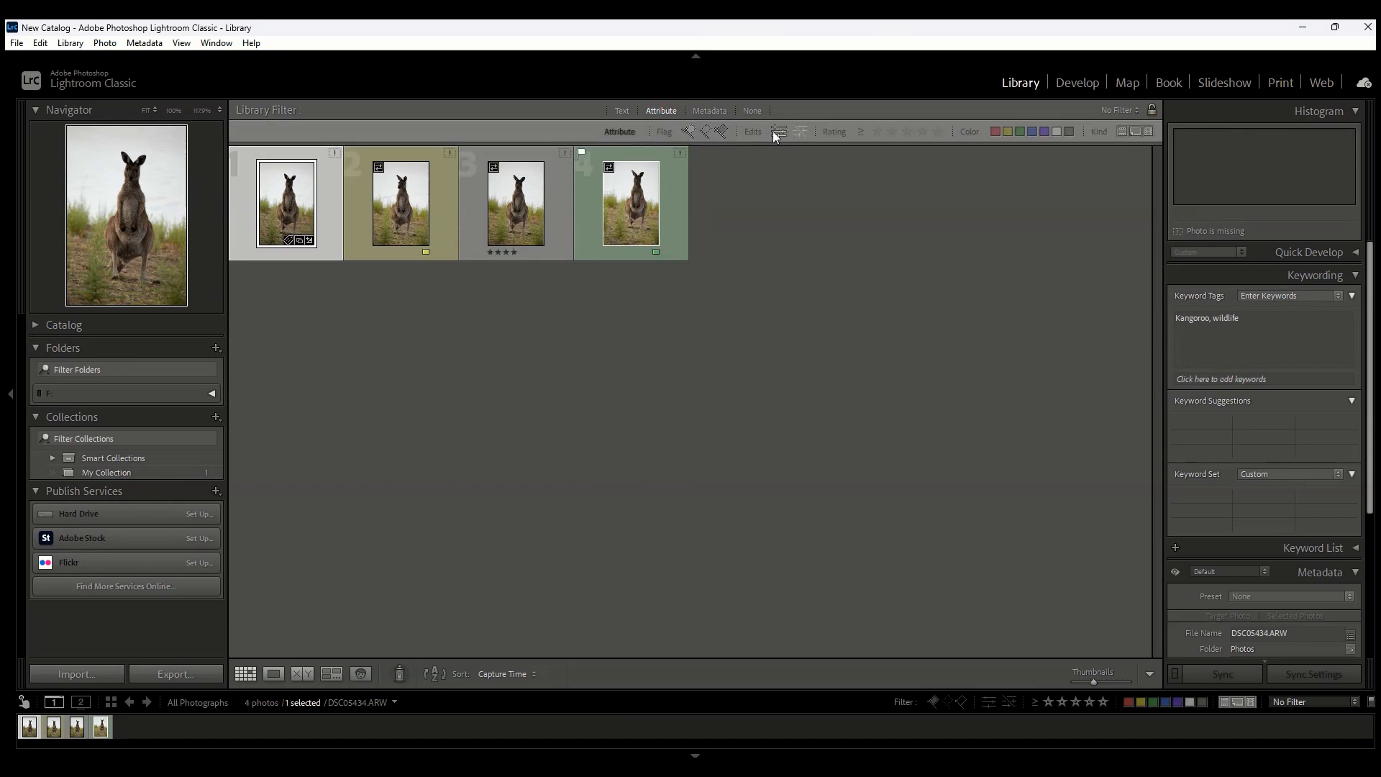
click(691, 132)
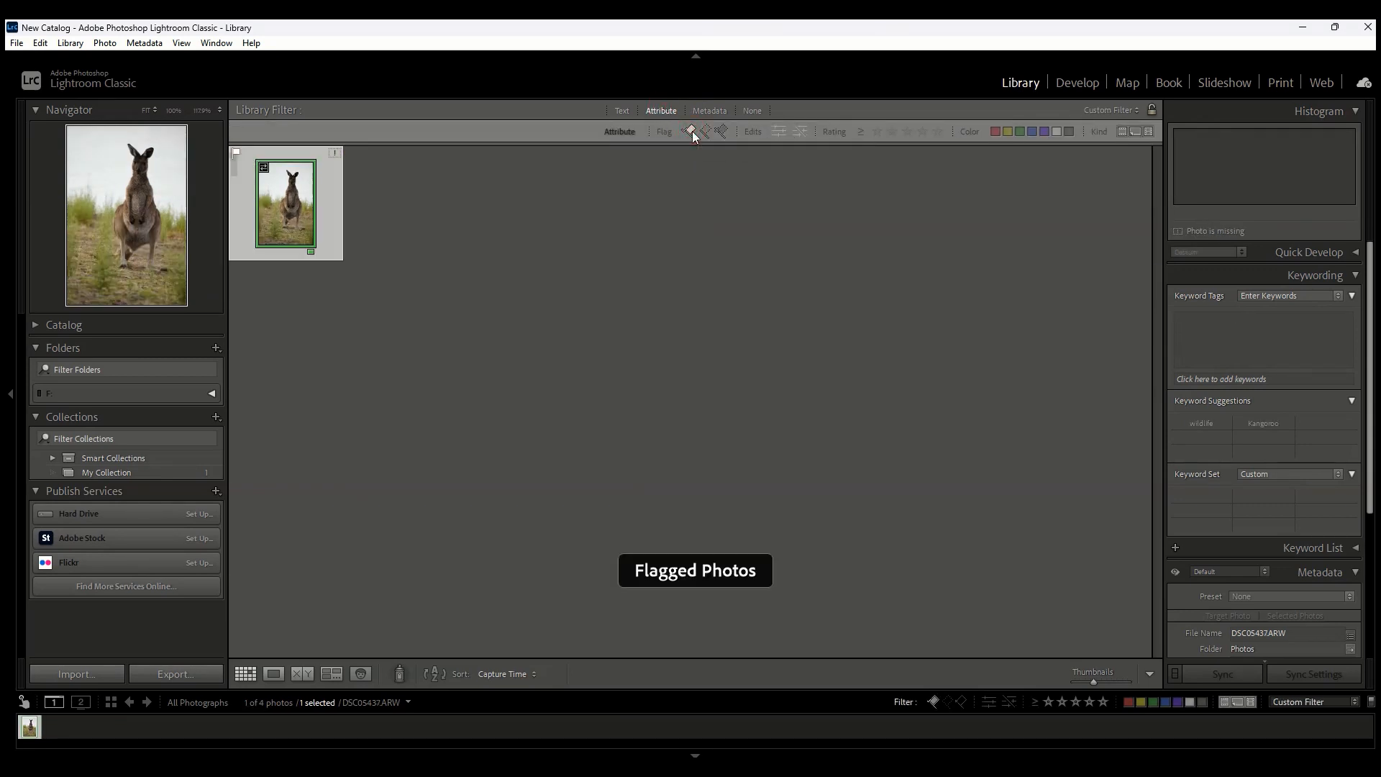
click(692, 132)
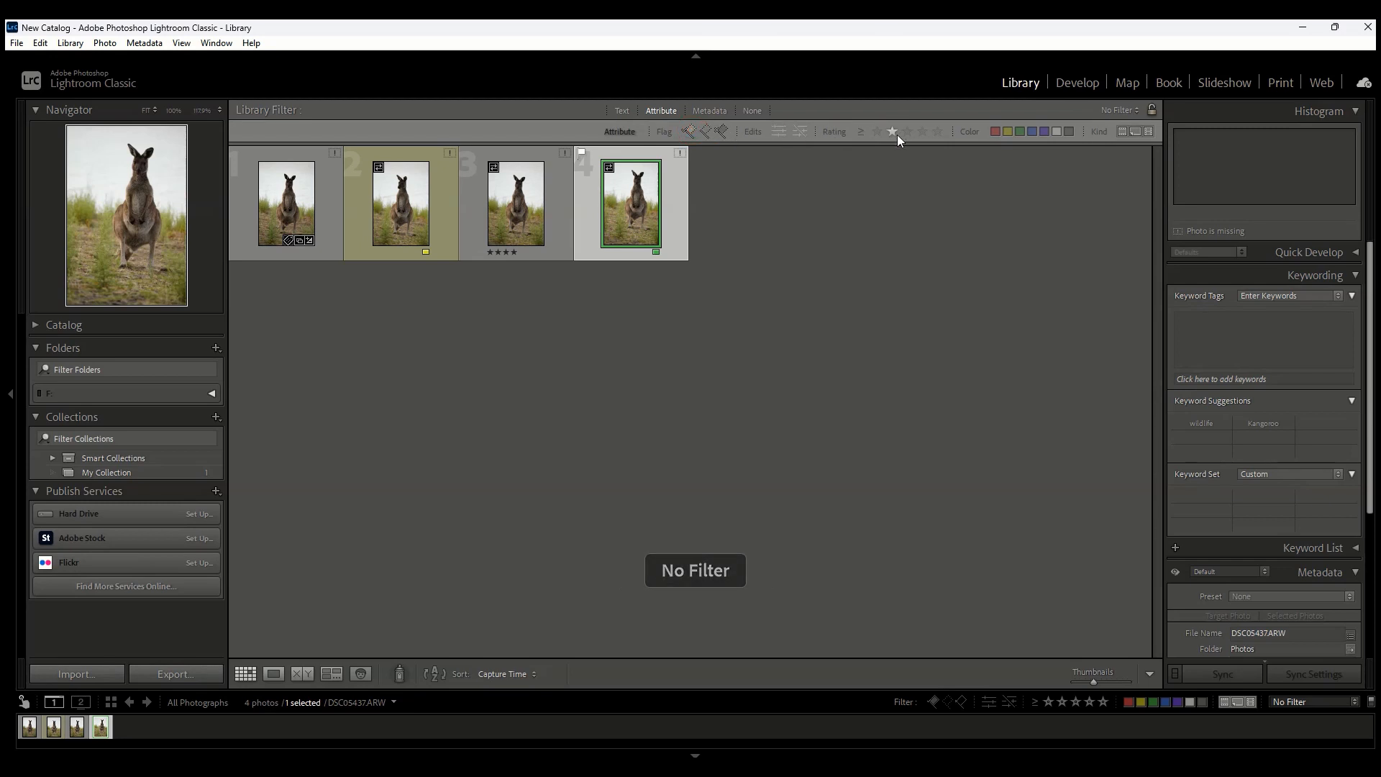
Step: Filter the library by four stars, five stars and the Yellow color label in turn, clearing each filter again
click(918, 134)
click(918, 134)
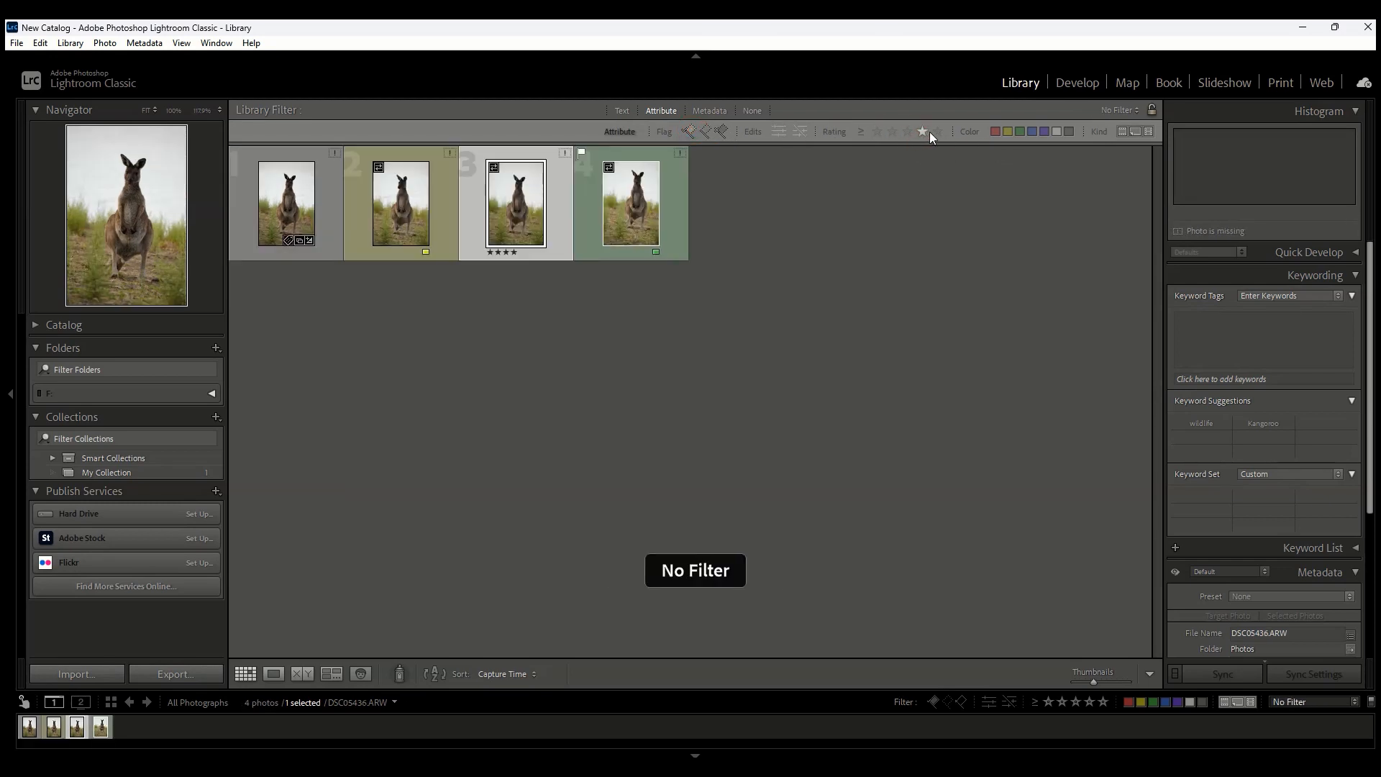
click(935, 131)
click(934, 131)
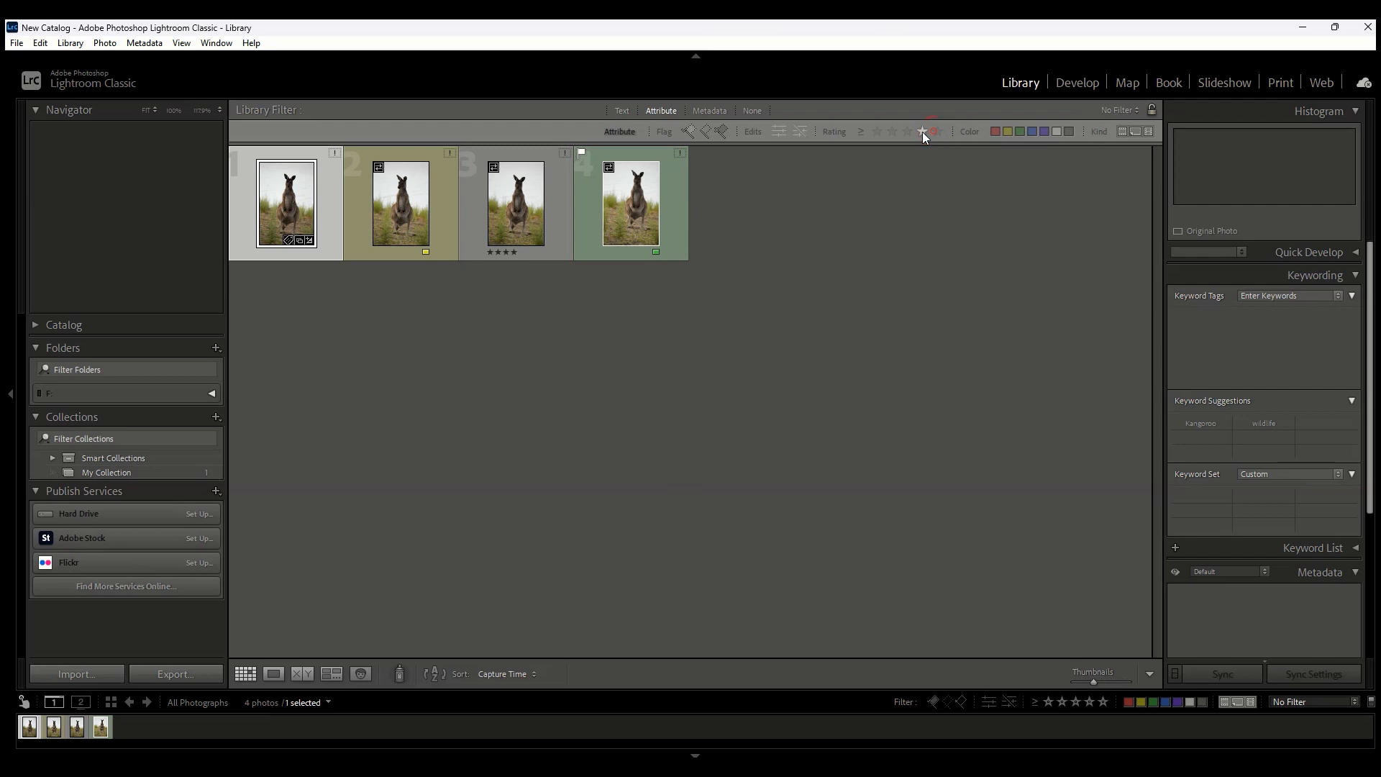
click(1007, 131)
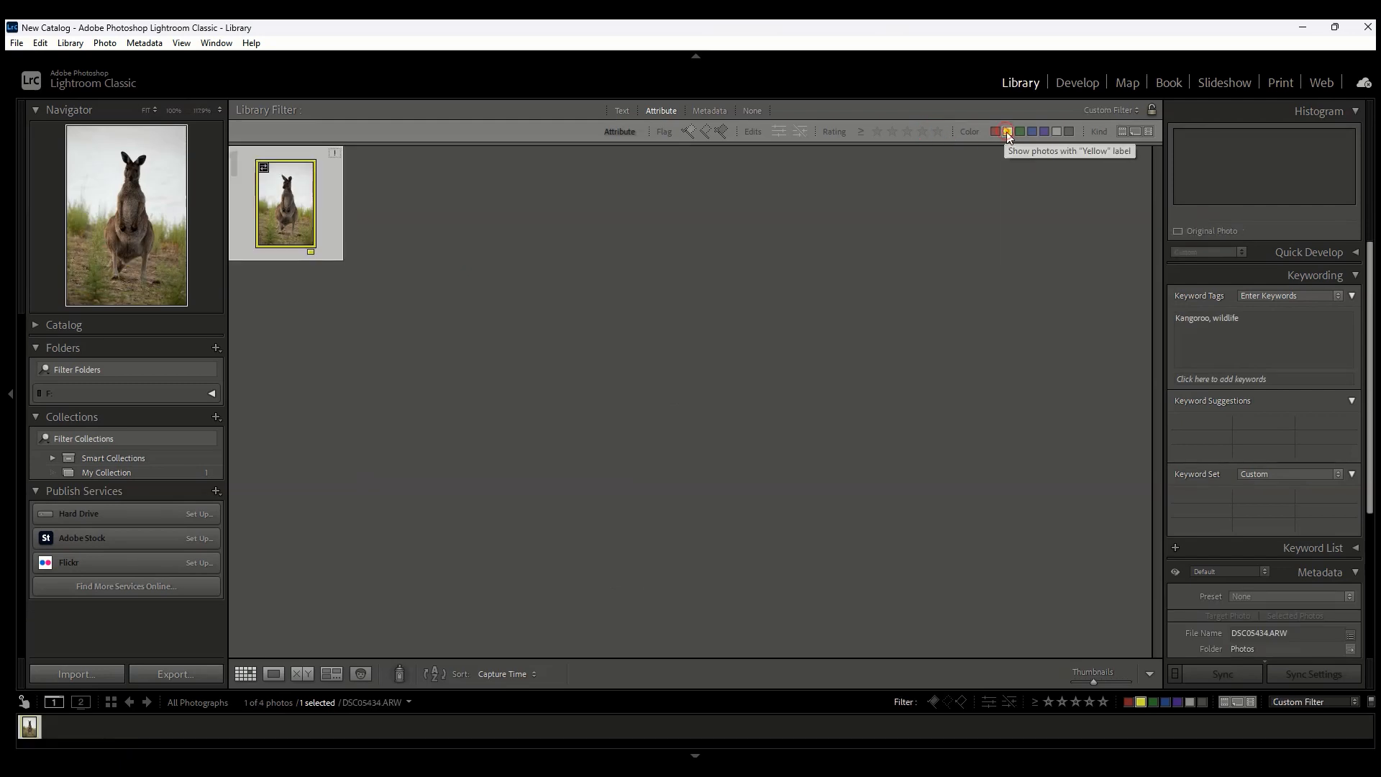
click(1007, 132)
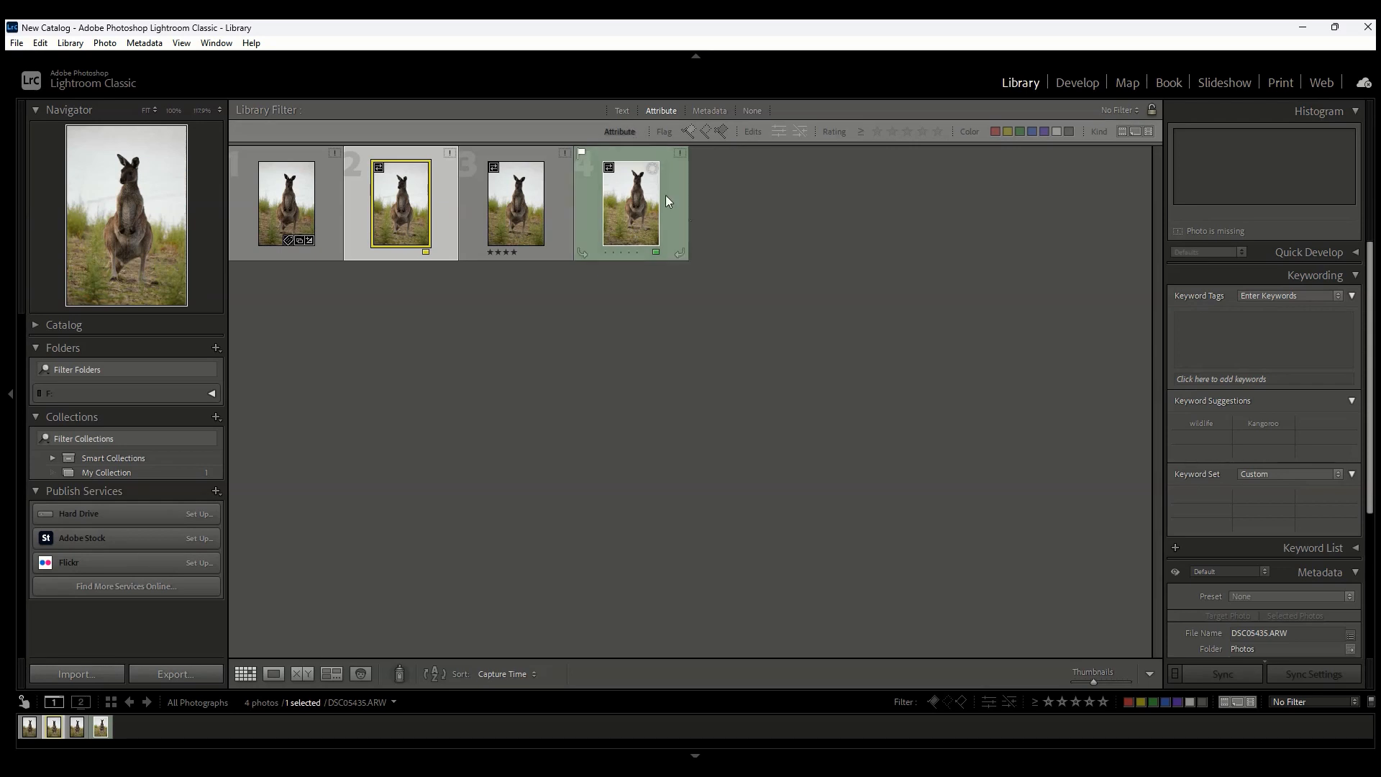
Step: Hide the library filter bar and show it again, checking its visibility setting
key(backslash)
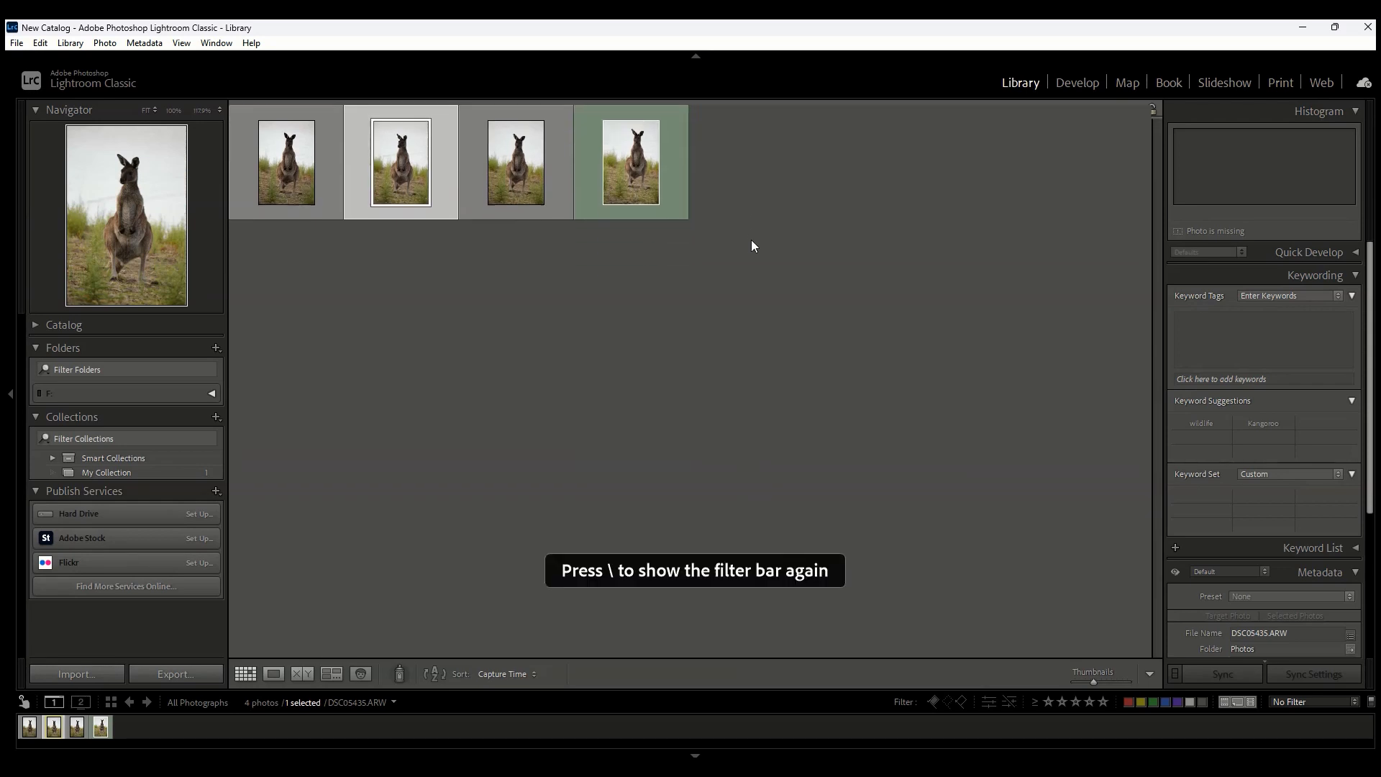
key(backslash)
click(181, 44)
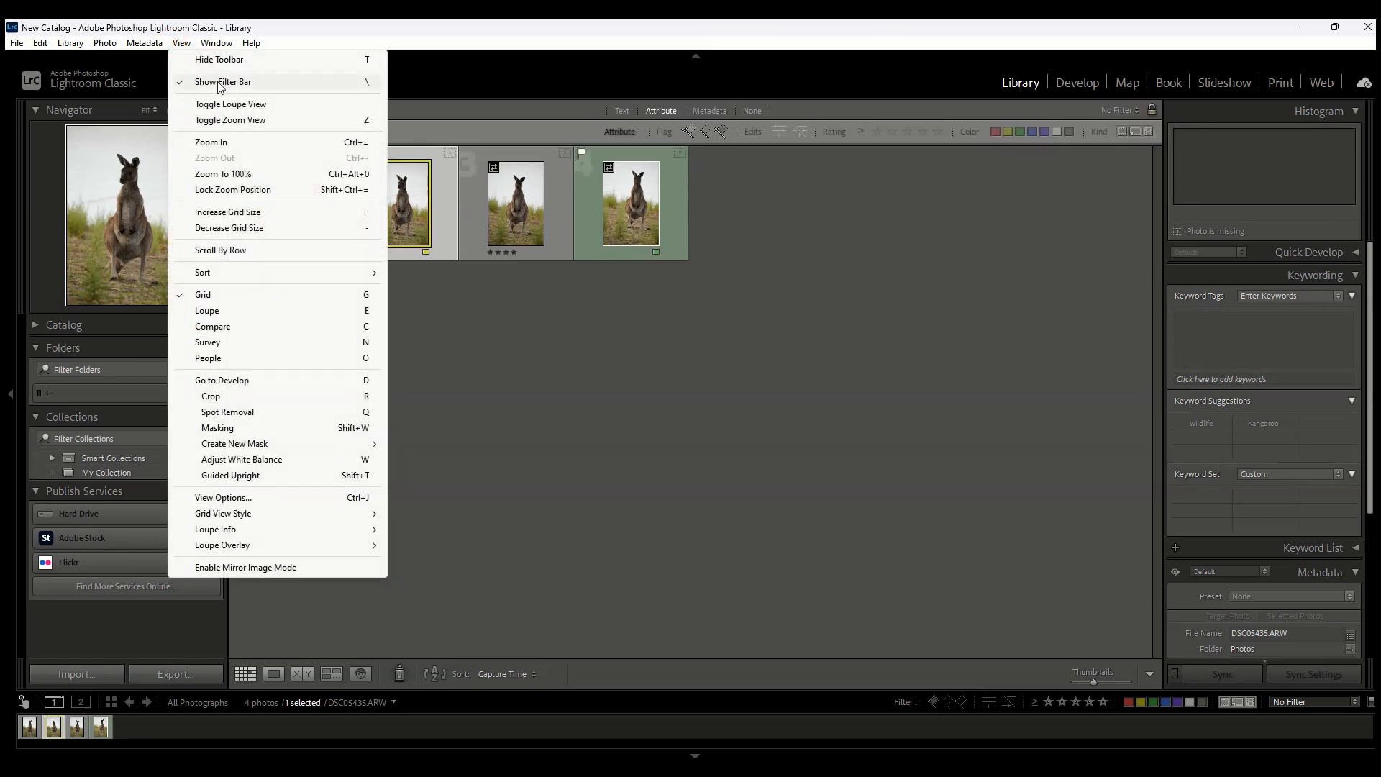
click(843, 234)
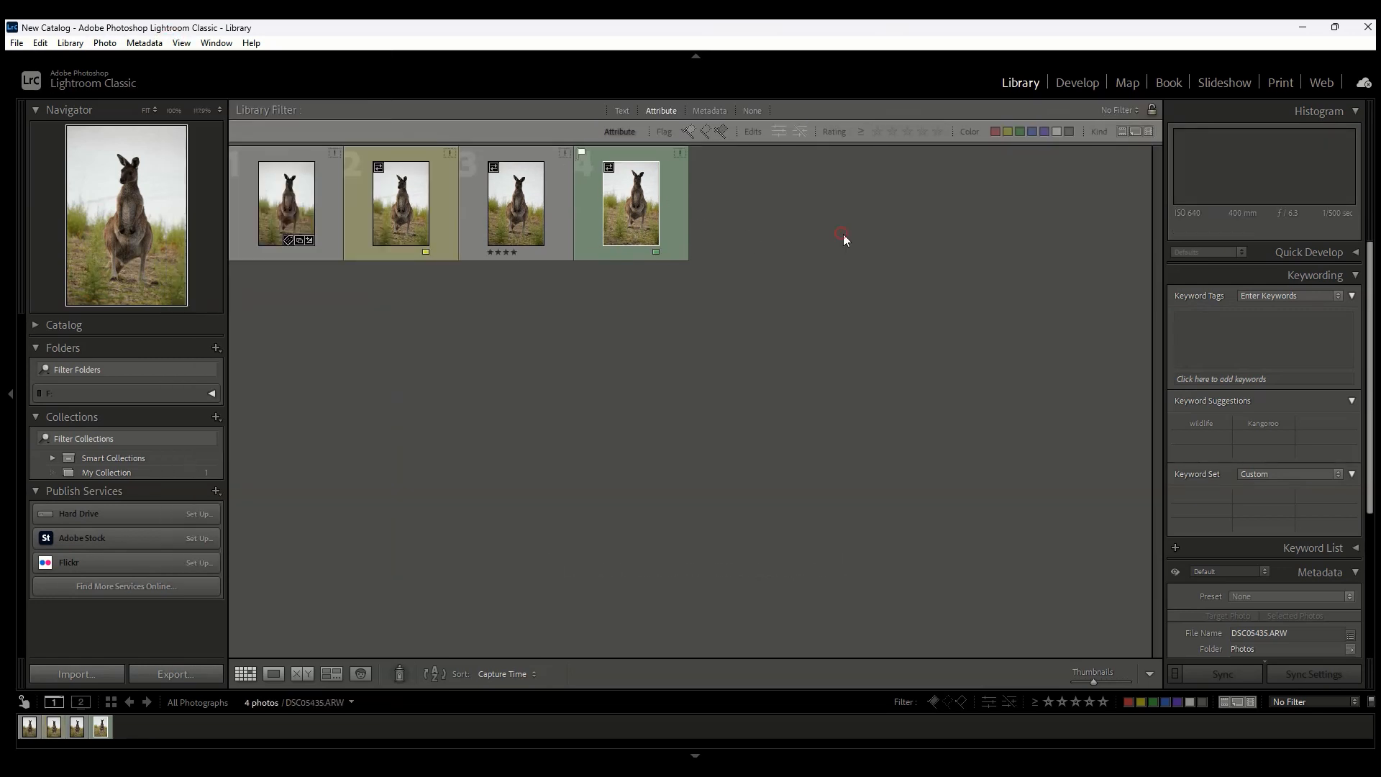
Step: Switch the library filter to a text search of the Keywords field and review the available matching rules
click(623, 110)
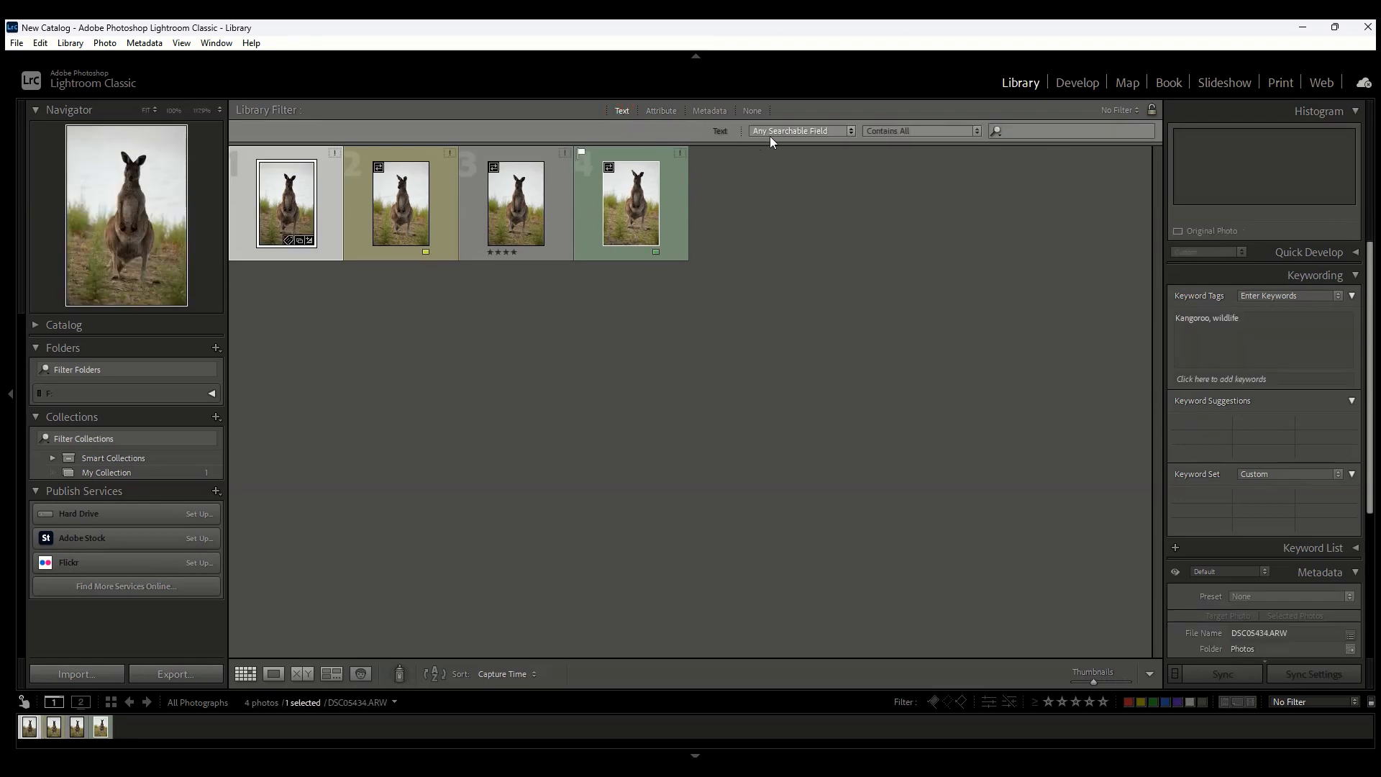
click(793, 133)
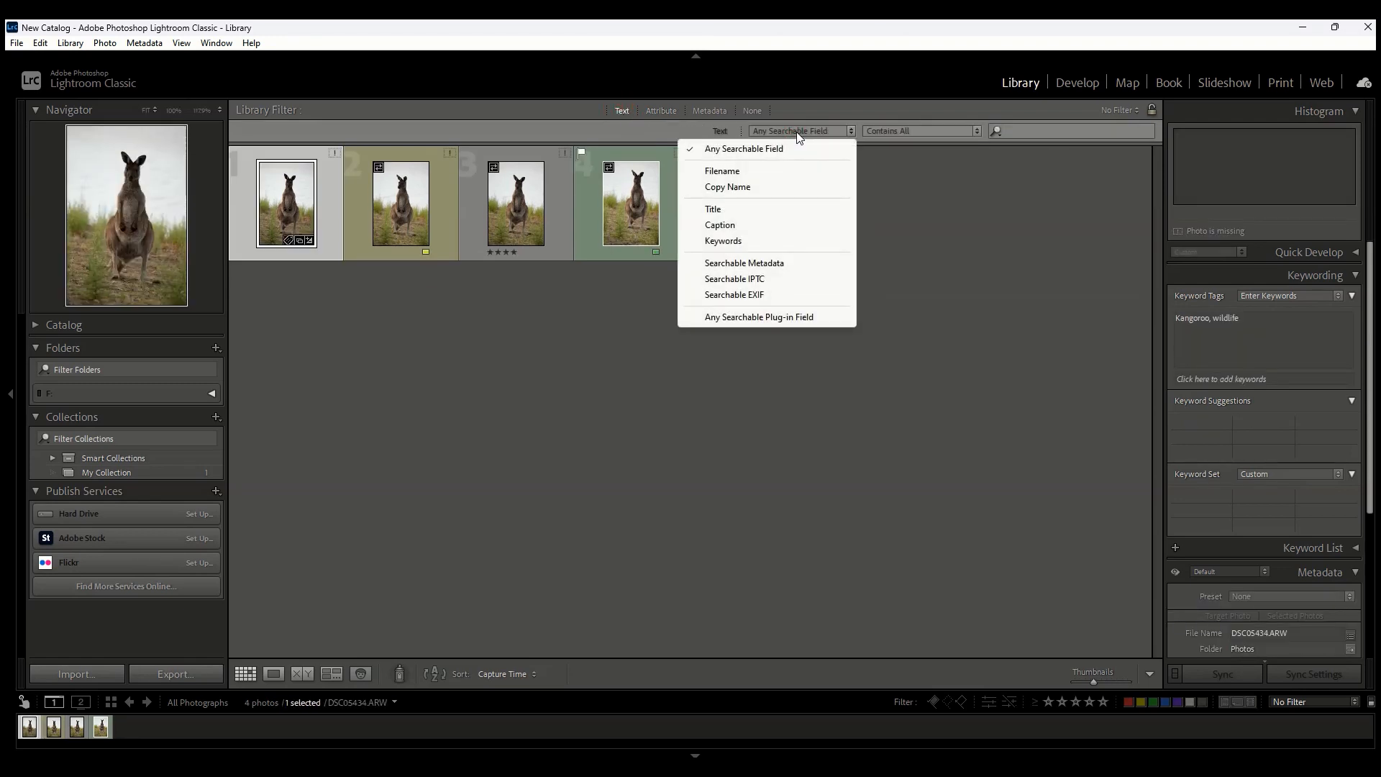
click(748, 241)
click(912, 131)
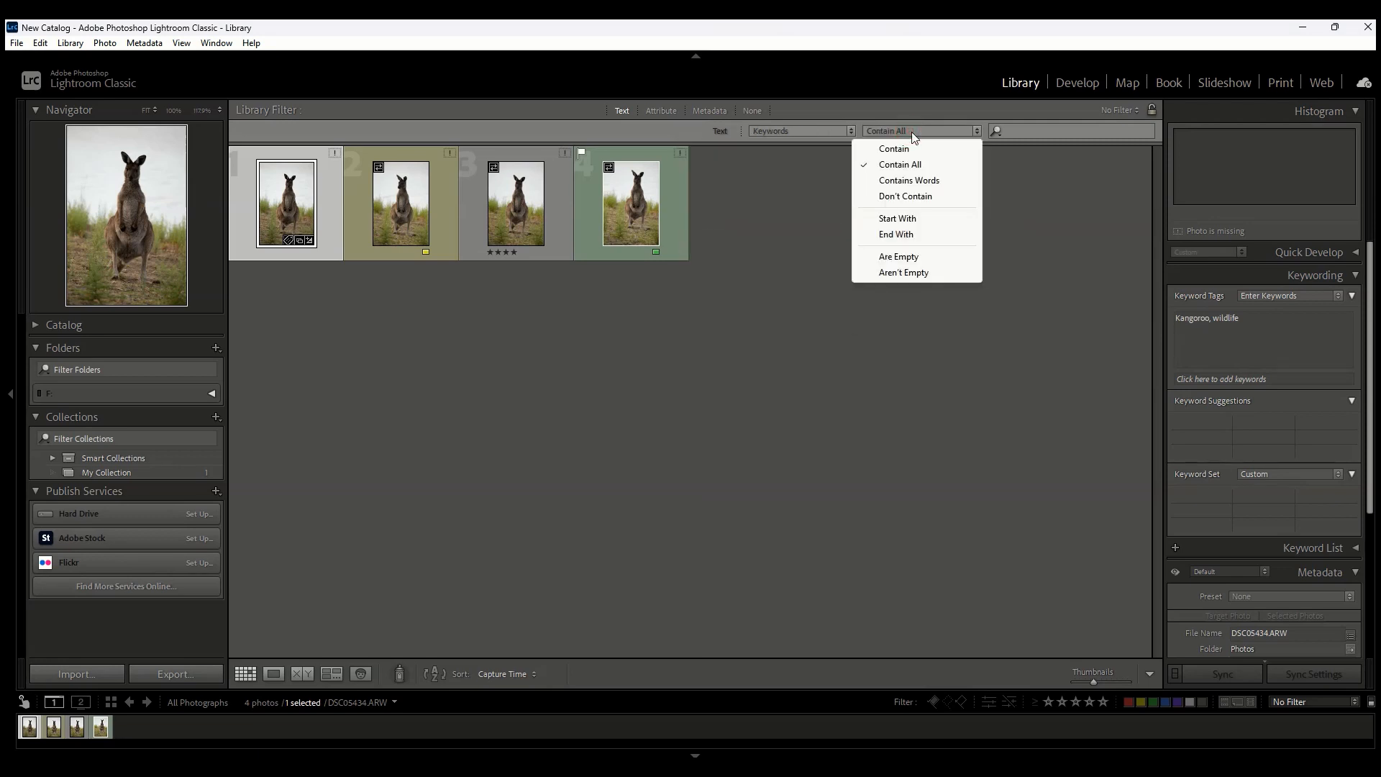
click(384, 444)
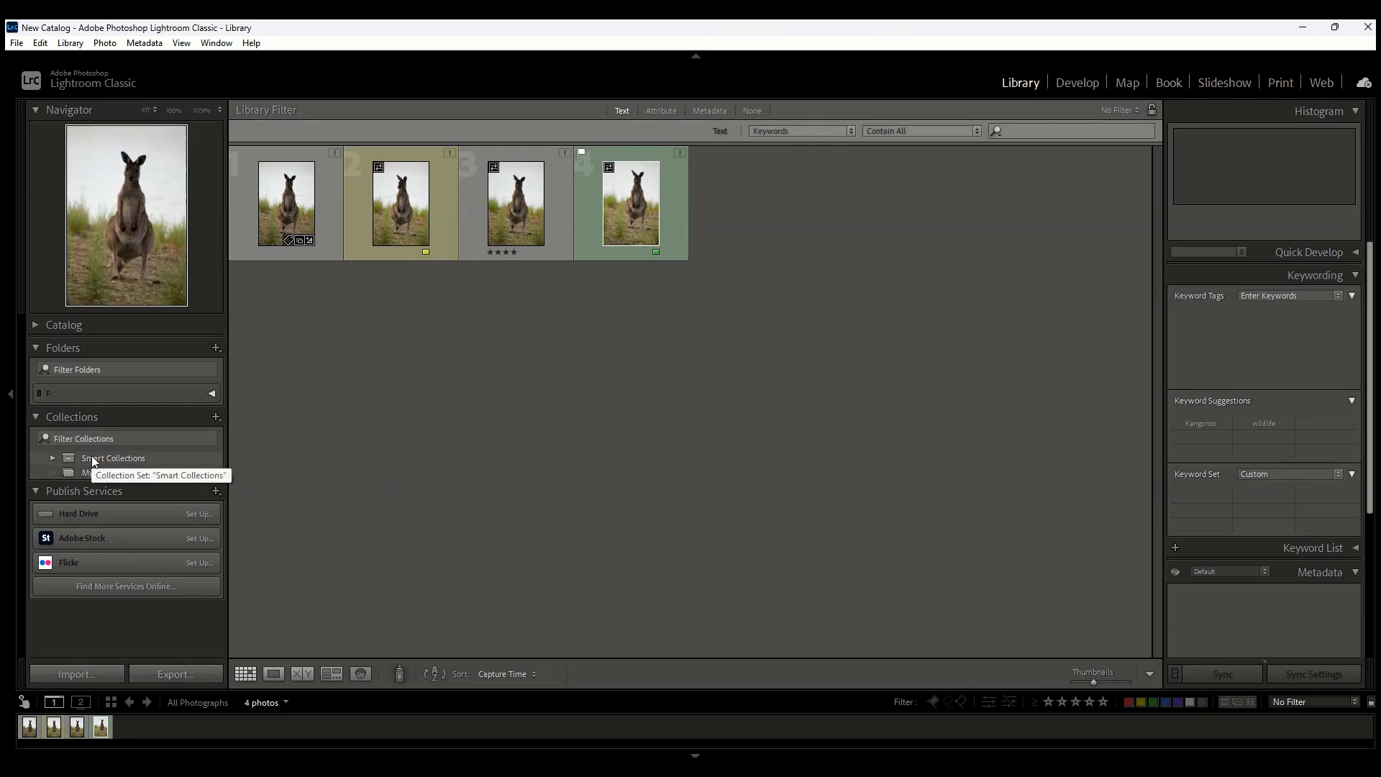
Step: Create a new collection named "Wildlife" outside any collection set
click(215, 417)
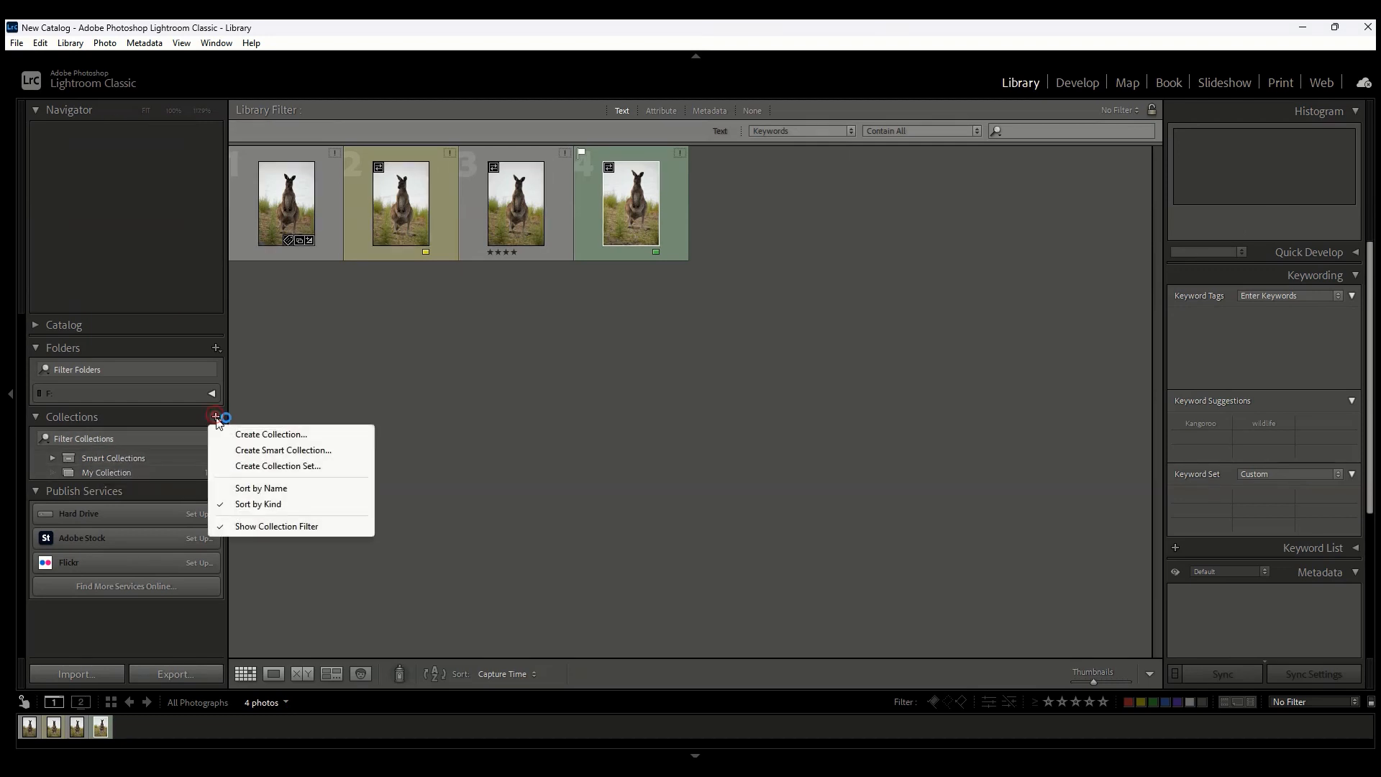
click(338, 434)
click(245, 435)
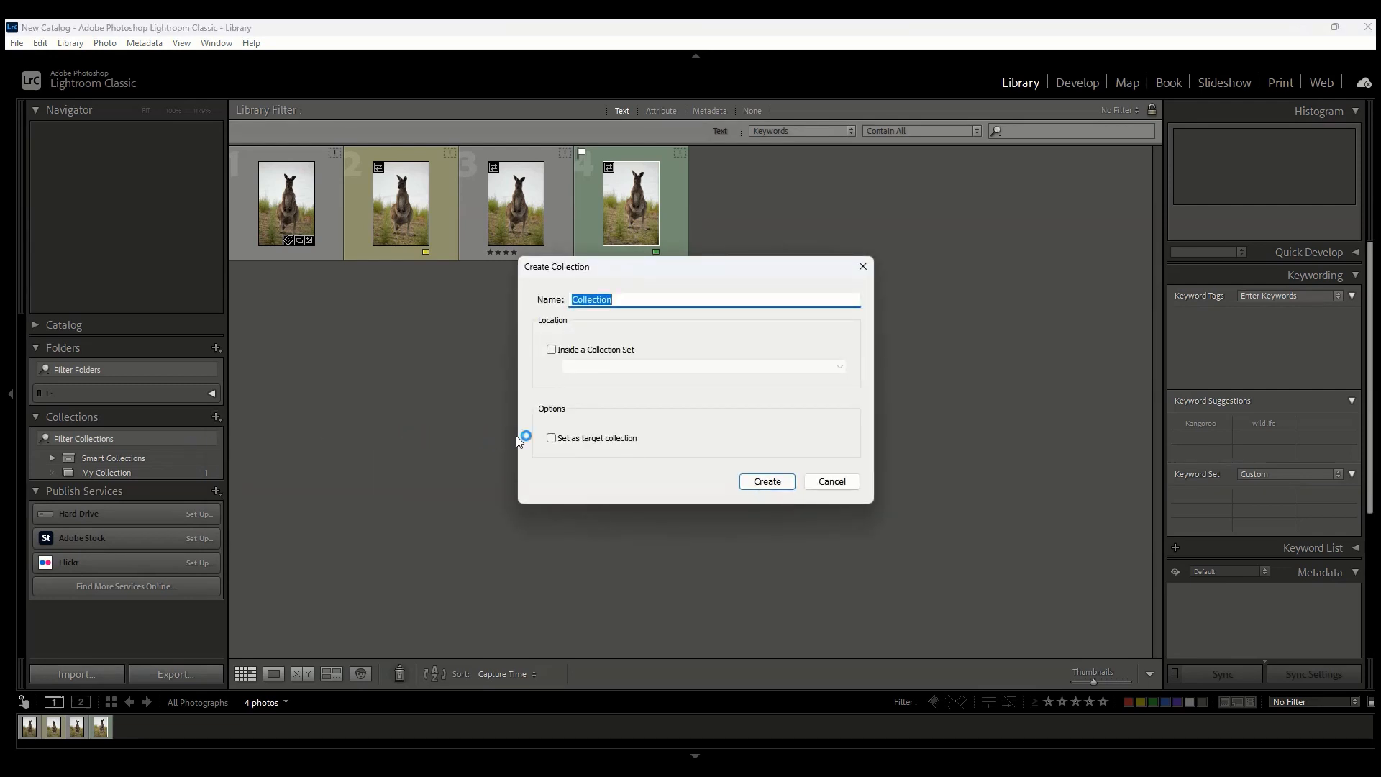
text(Wildlife)
drag(676, 264, 562, 306)
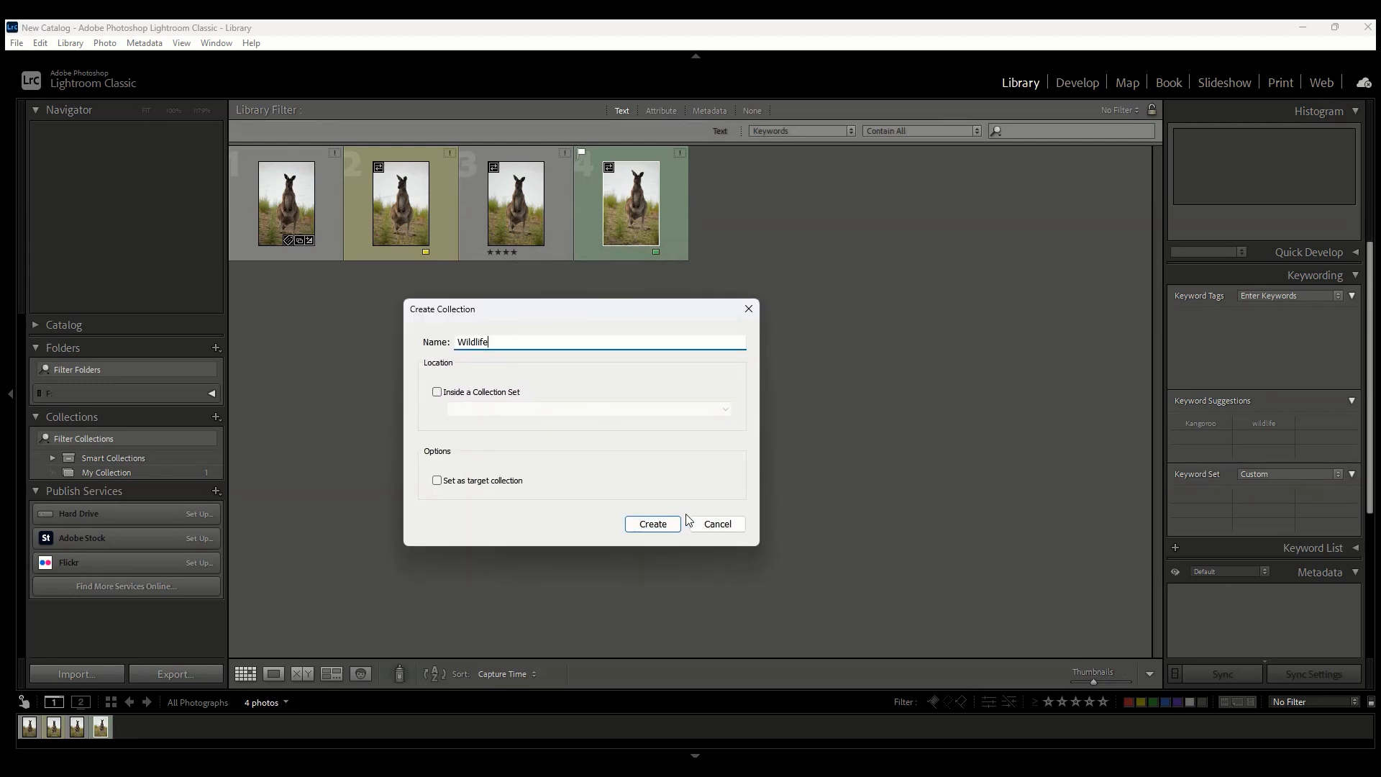
click(667, 523)
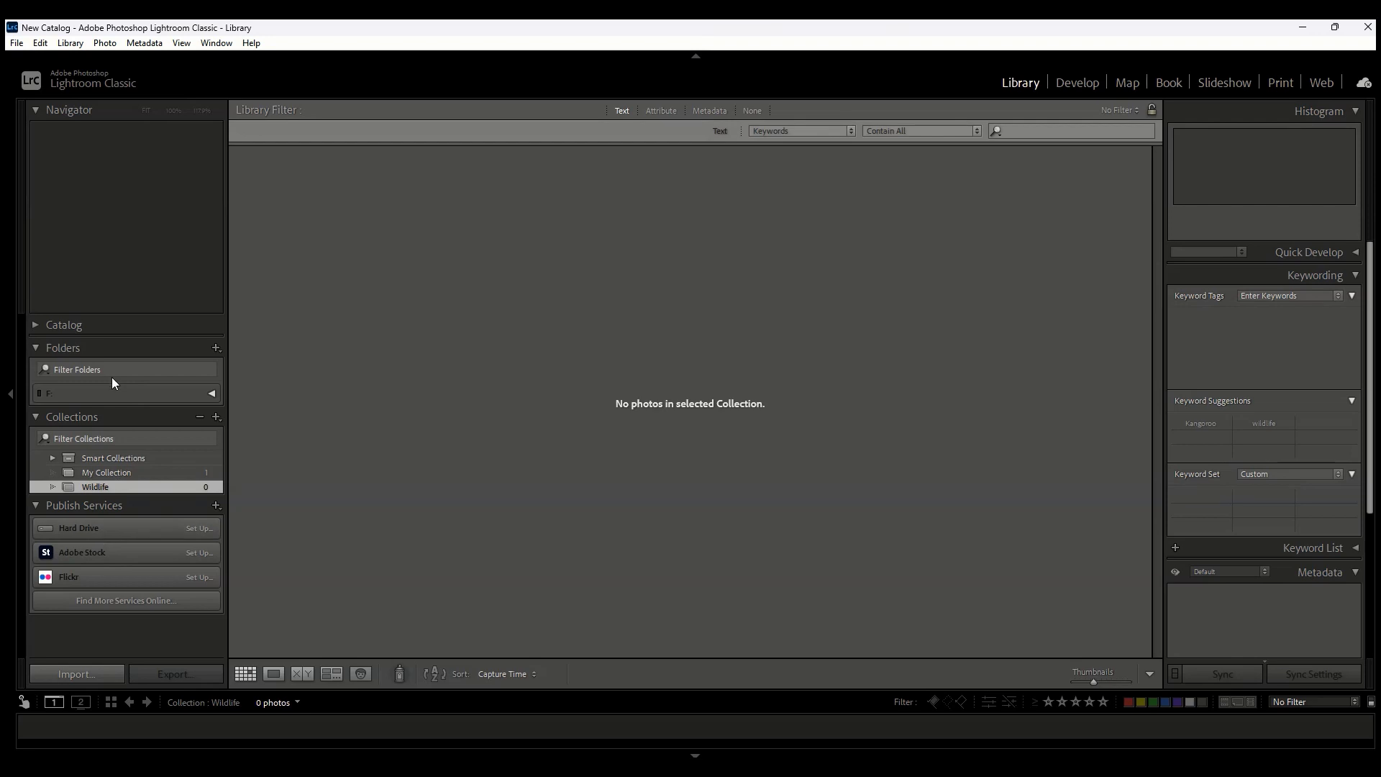
Step: Show the Smart Collections set and add its first kangaroo photo to the Quick Collection
click(101, 333)
click(101, 333)
click(109, 474)
click(105, 485)
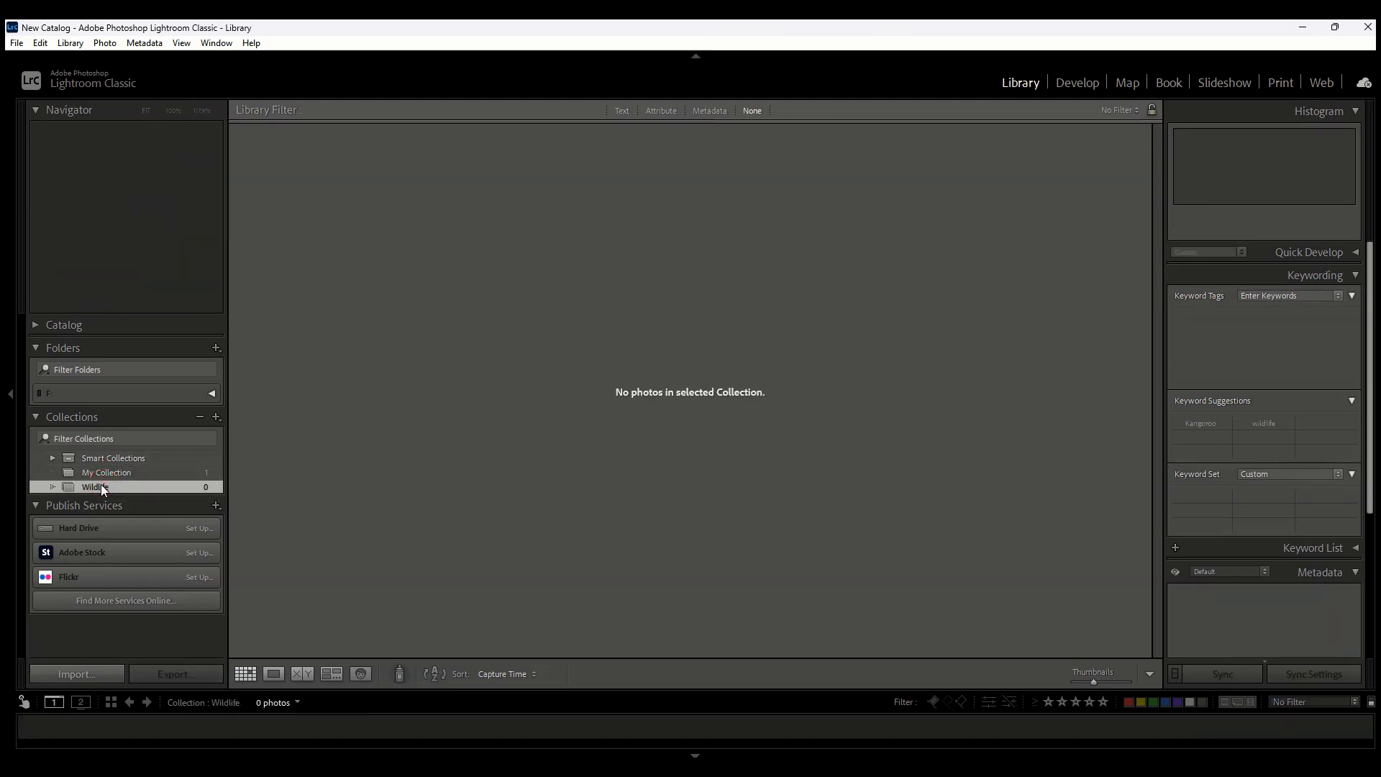
click(76, 457)
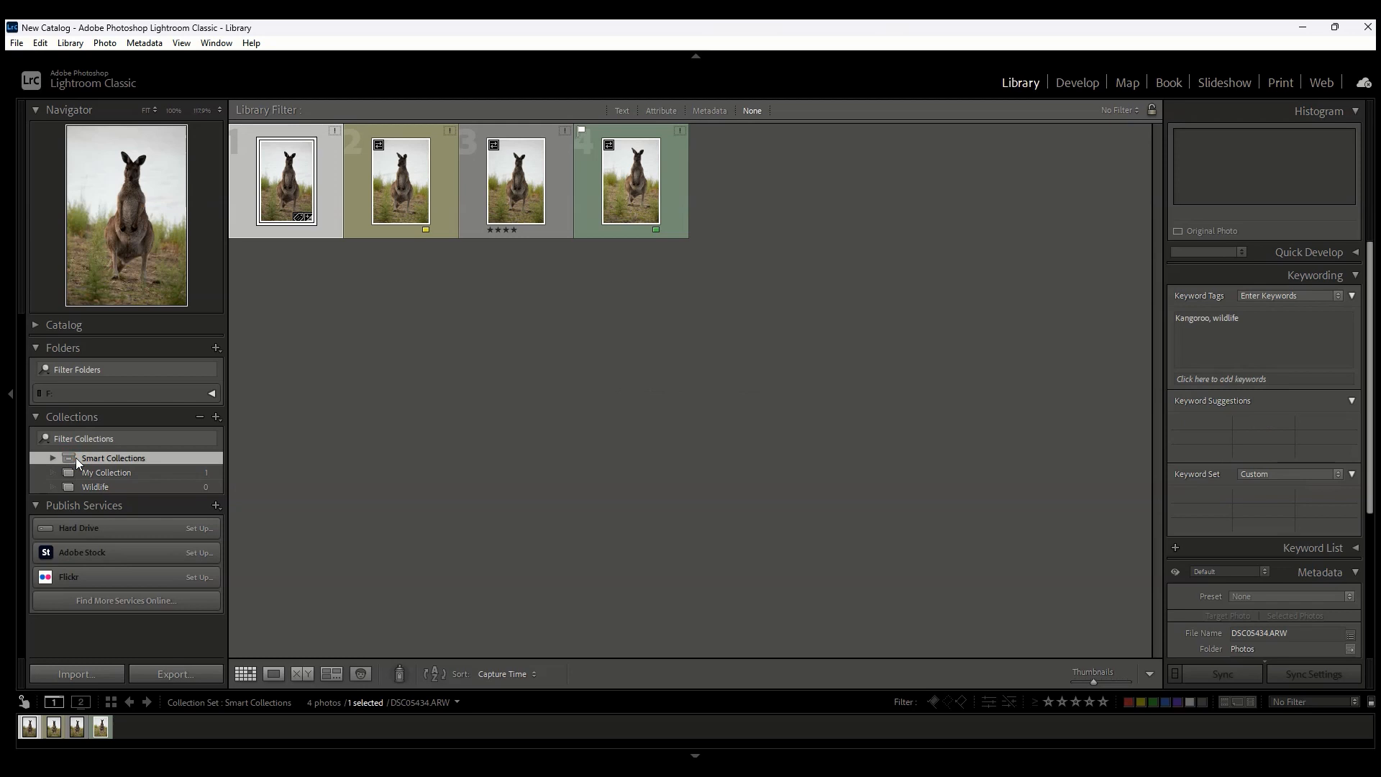
right_click(308, 175)
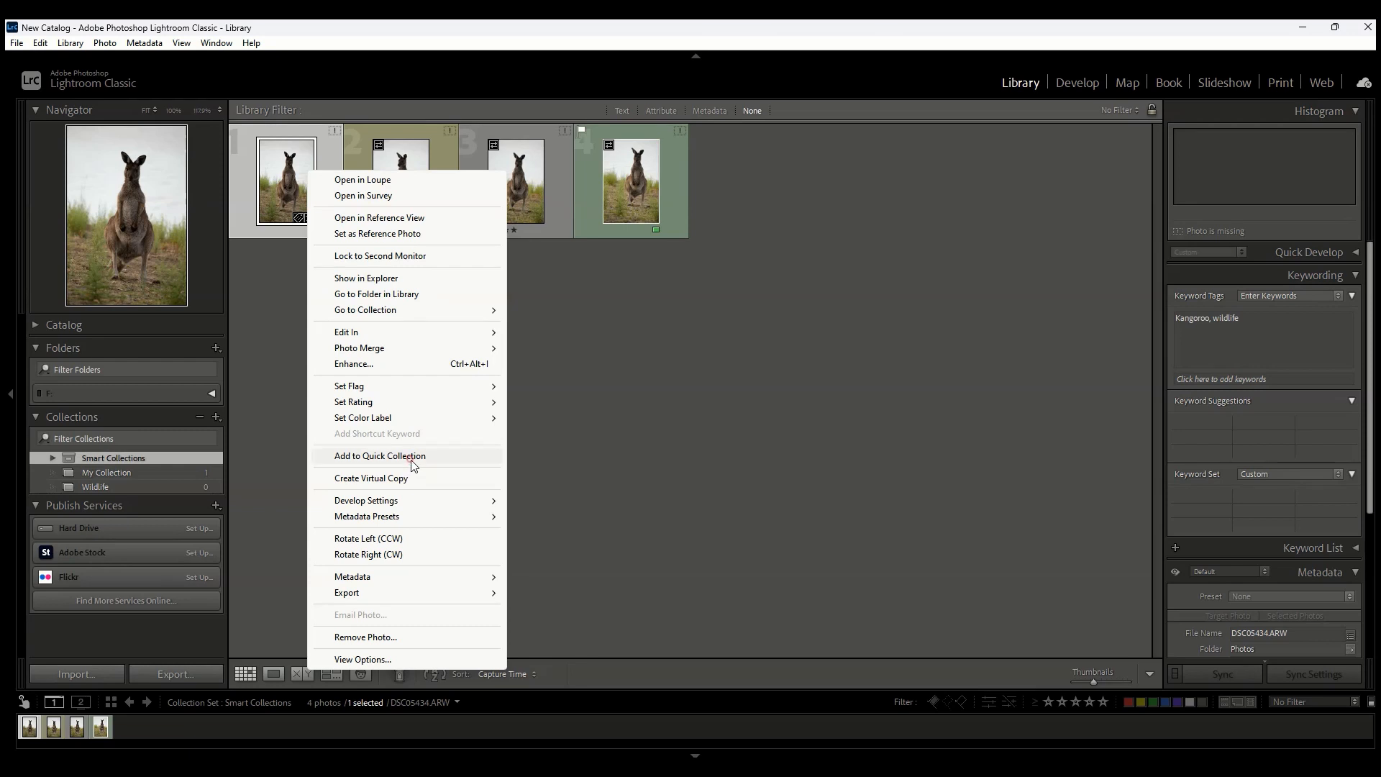
click(411, 456)
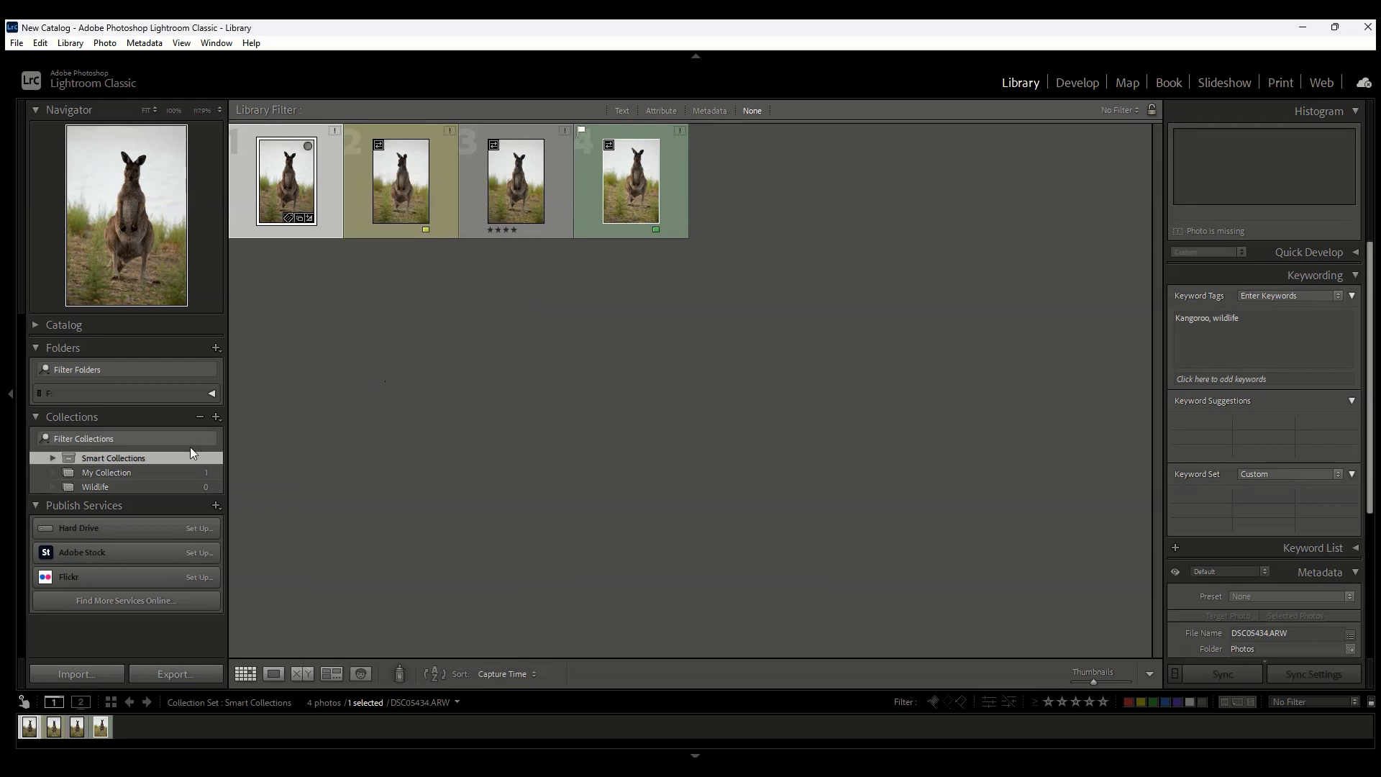
Step: Add the yellow-labelled second photo from Smart Collections to the Wildlife collection and open that collection
click(114, 485)
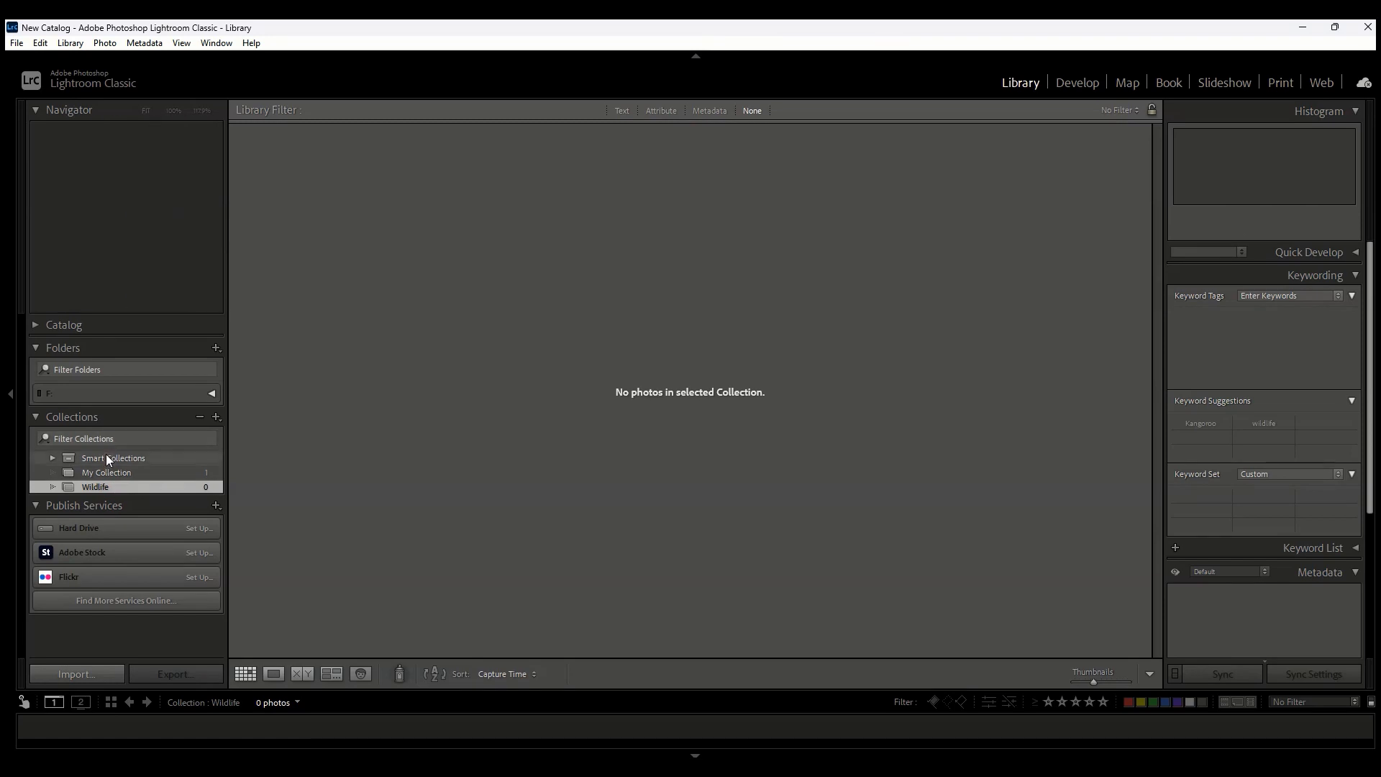
click(106, 457)
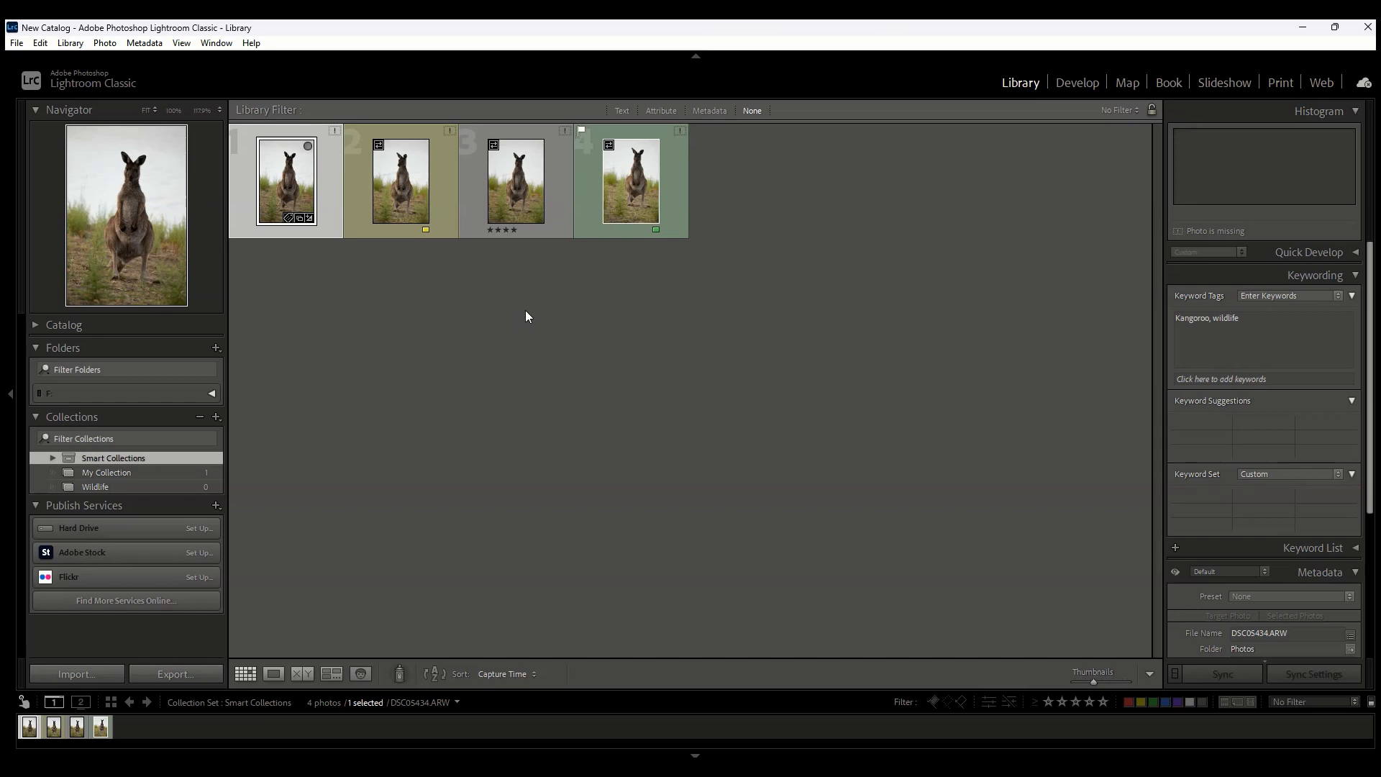
drag(396, 194, 108, 486)
click(158, 487)
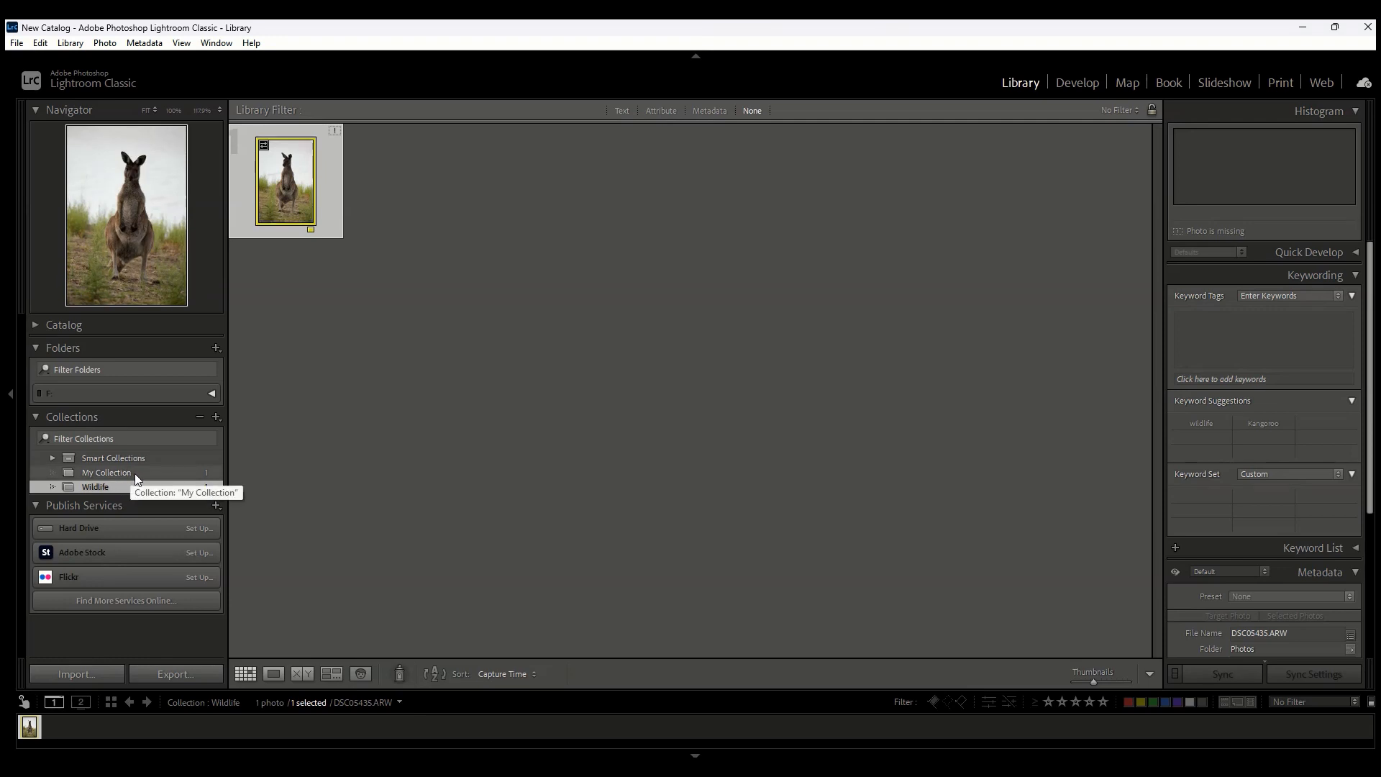
Step: Create a virtual copy of the four-star third photo in Smart Collections and compare the copy with its original
click(113, 459)
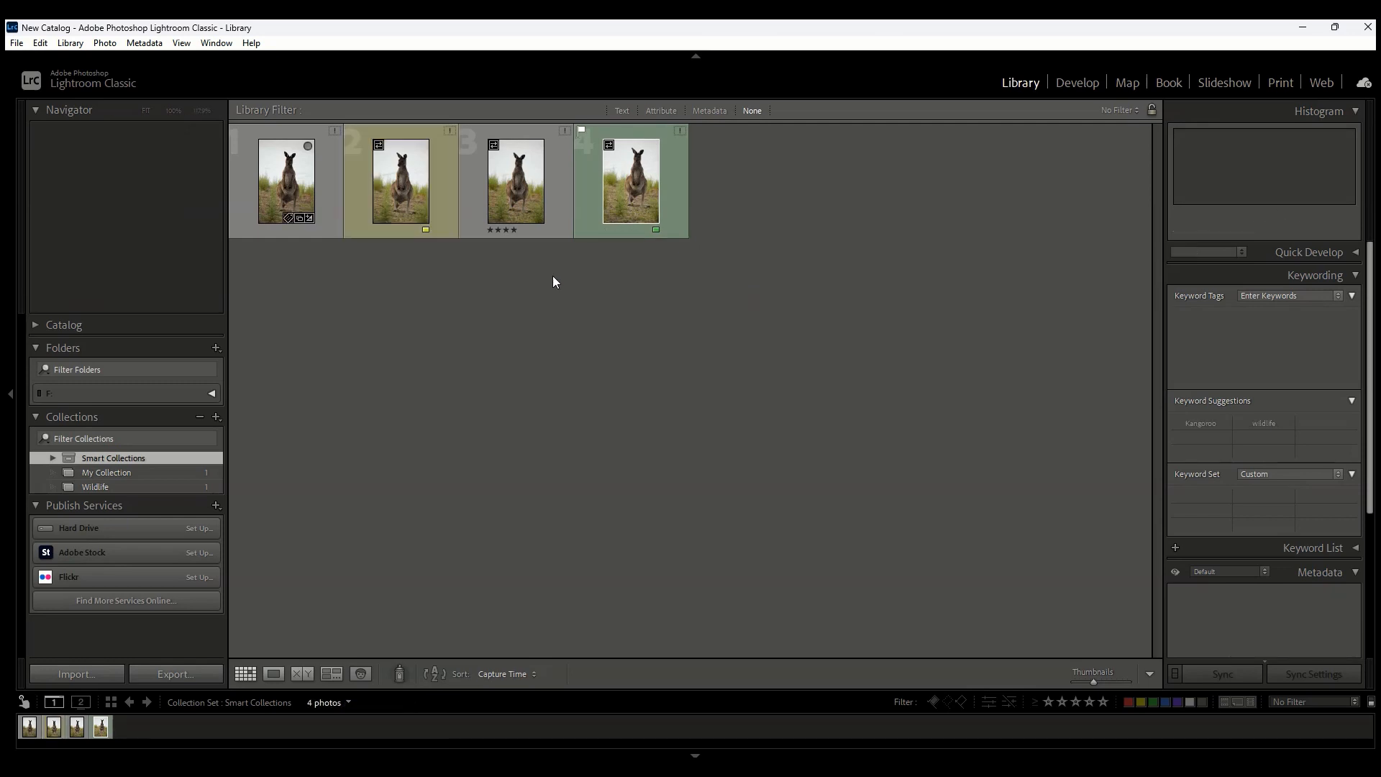
click(522, 177)
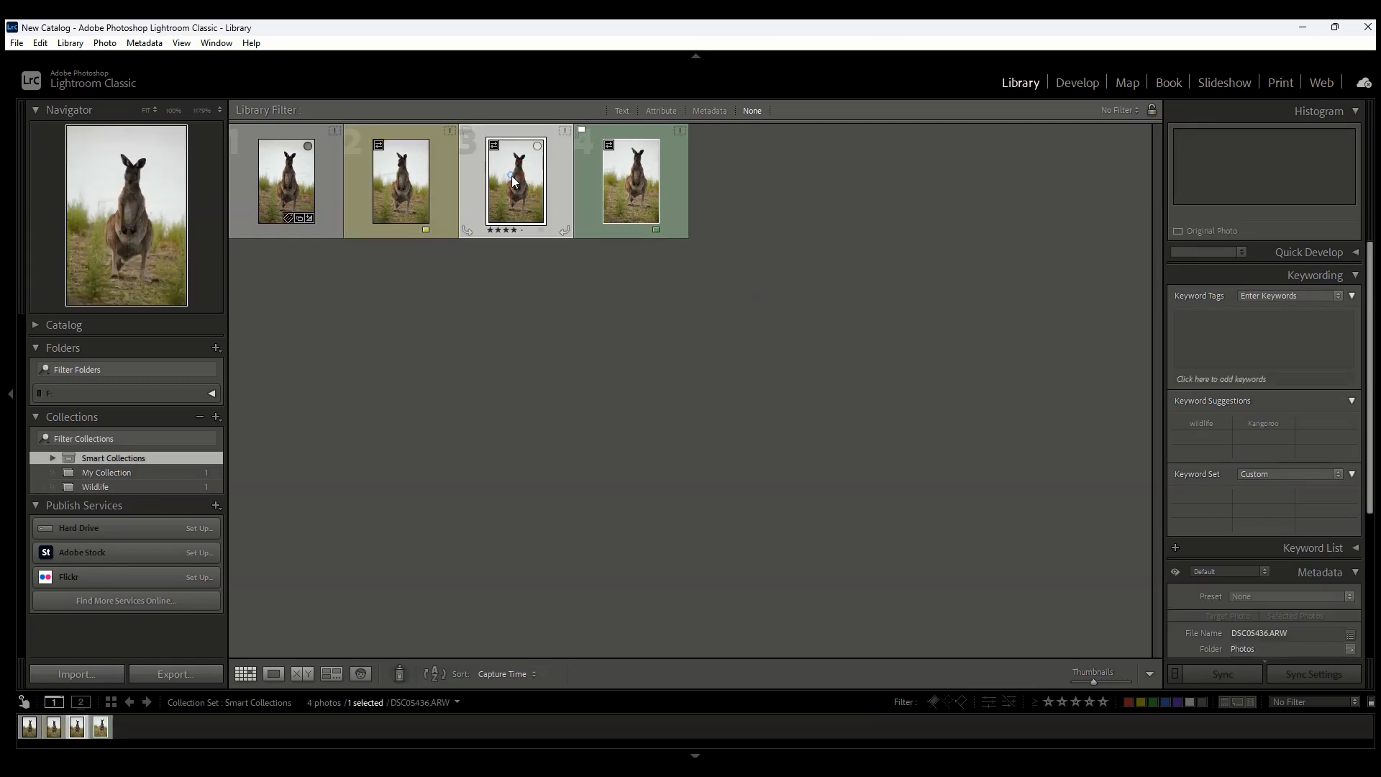
right_click(512, 177)
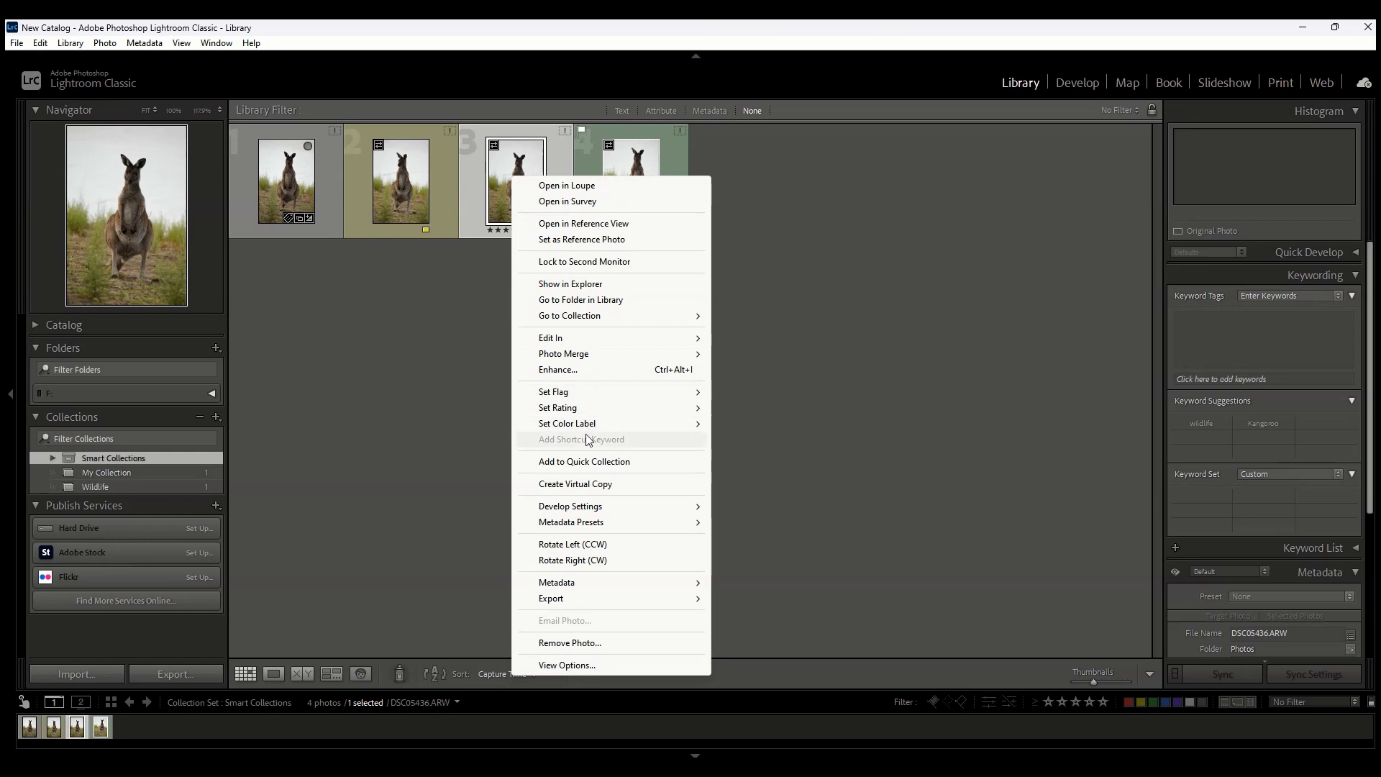
click(575, 484)
click(523, 177)
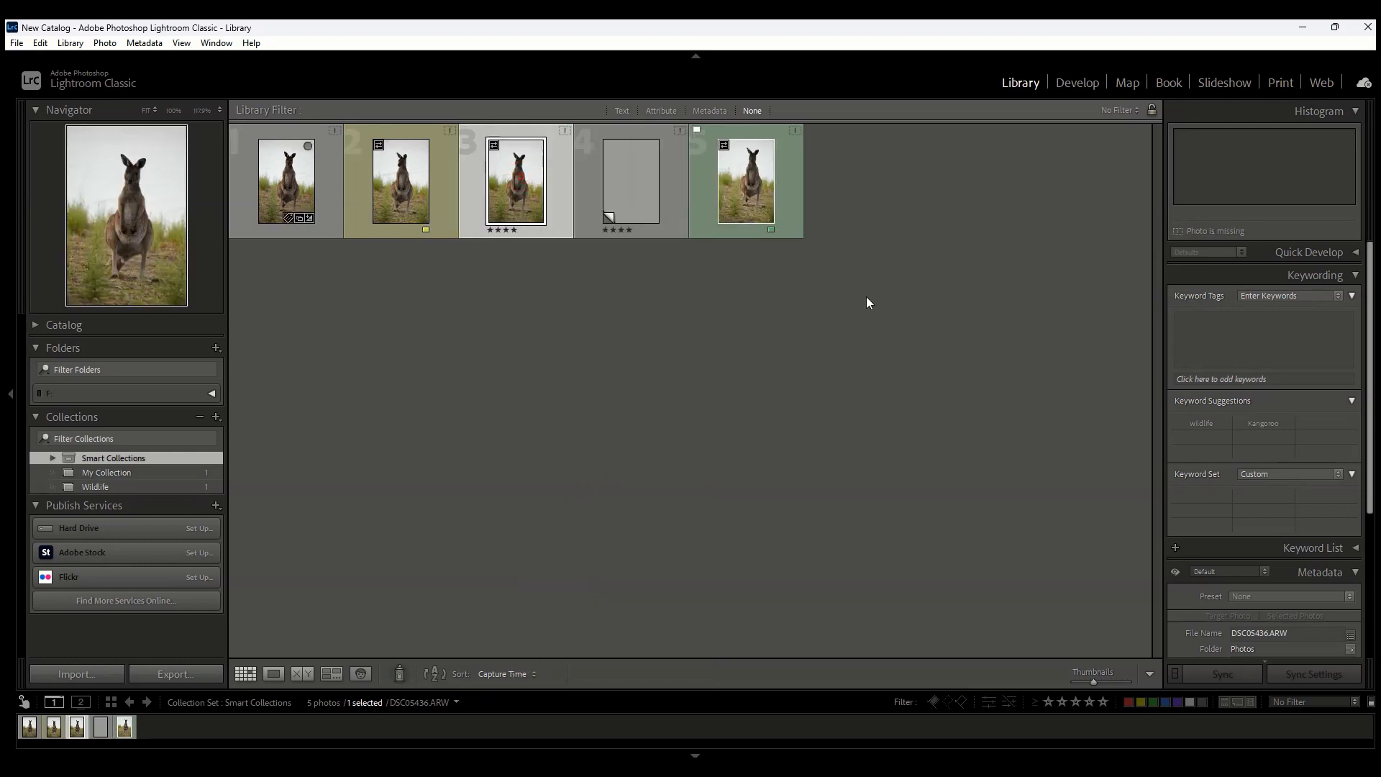
click(633, 191)
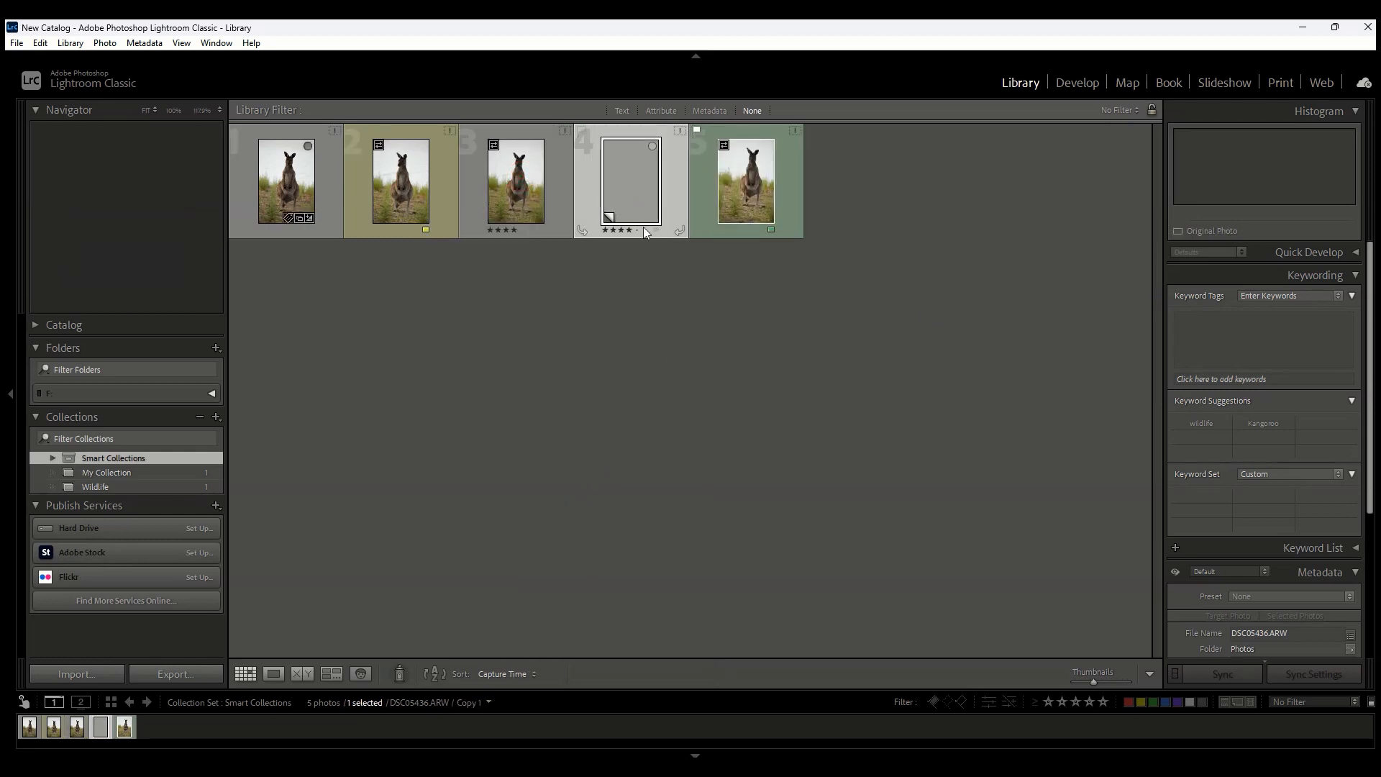
click(521, 195)
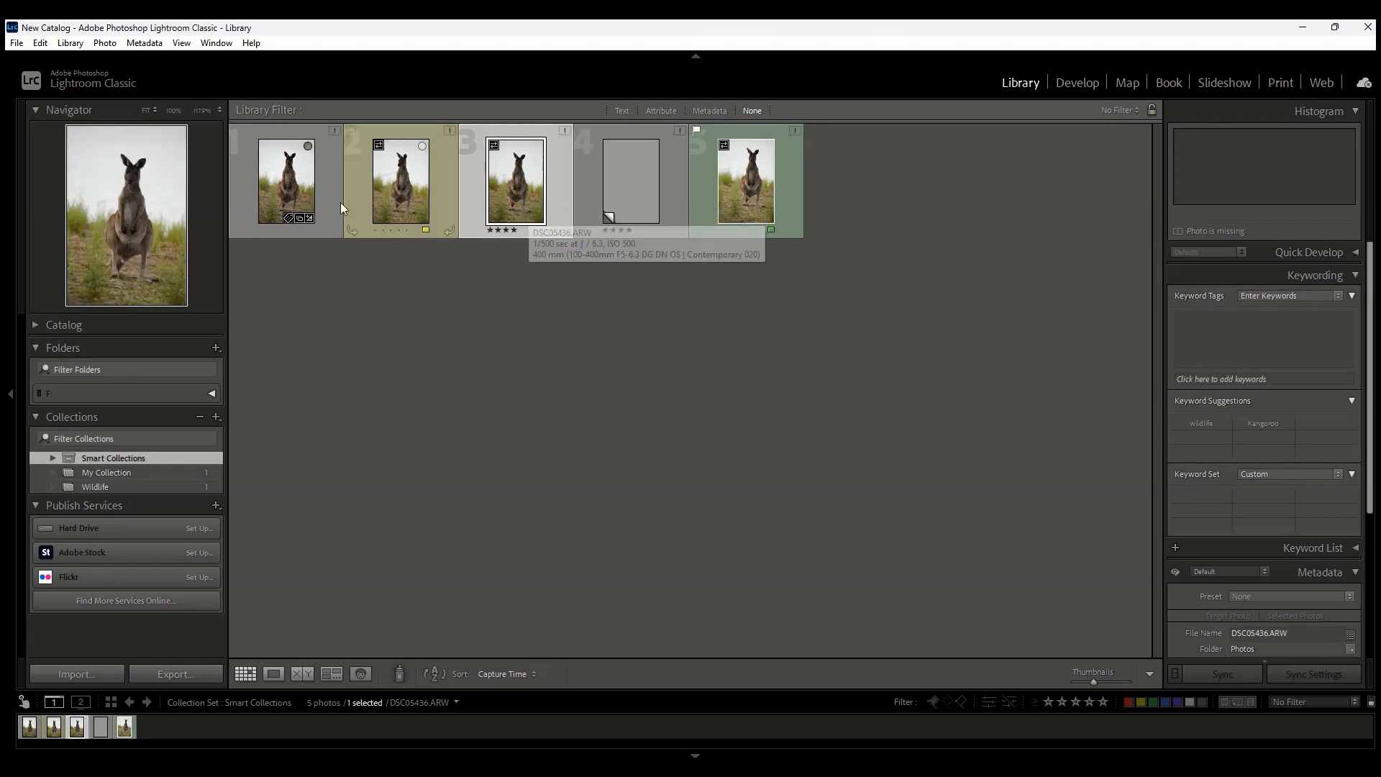
click(636, 184)
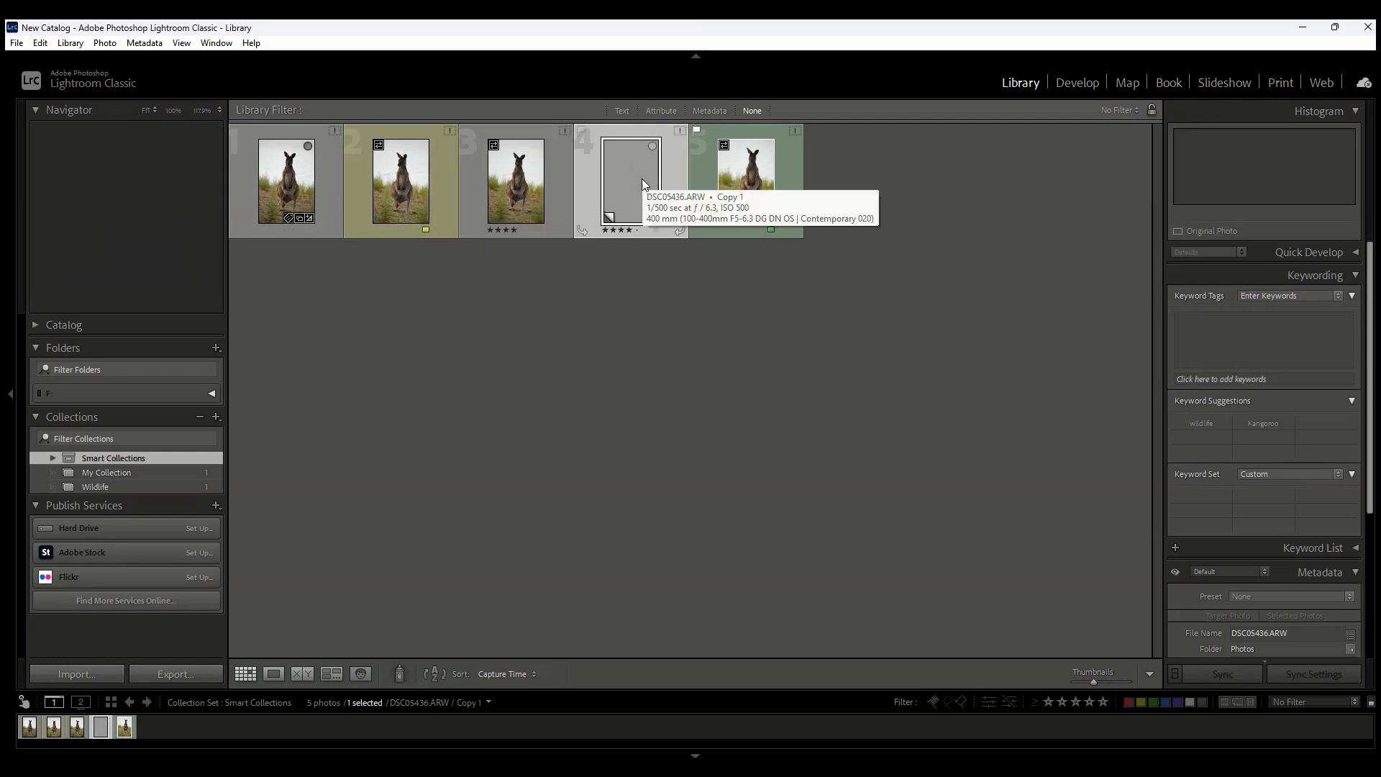
Step: Create a virtual copy of the flagged, green-labelled photo DSC05437.ARW
click(748, 180)
right_click(748, 179)
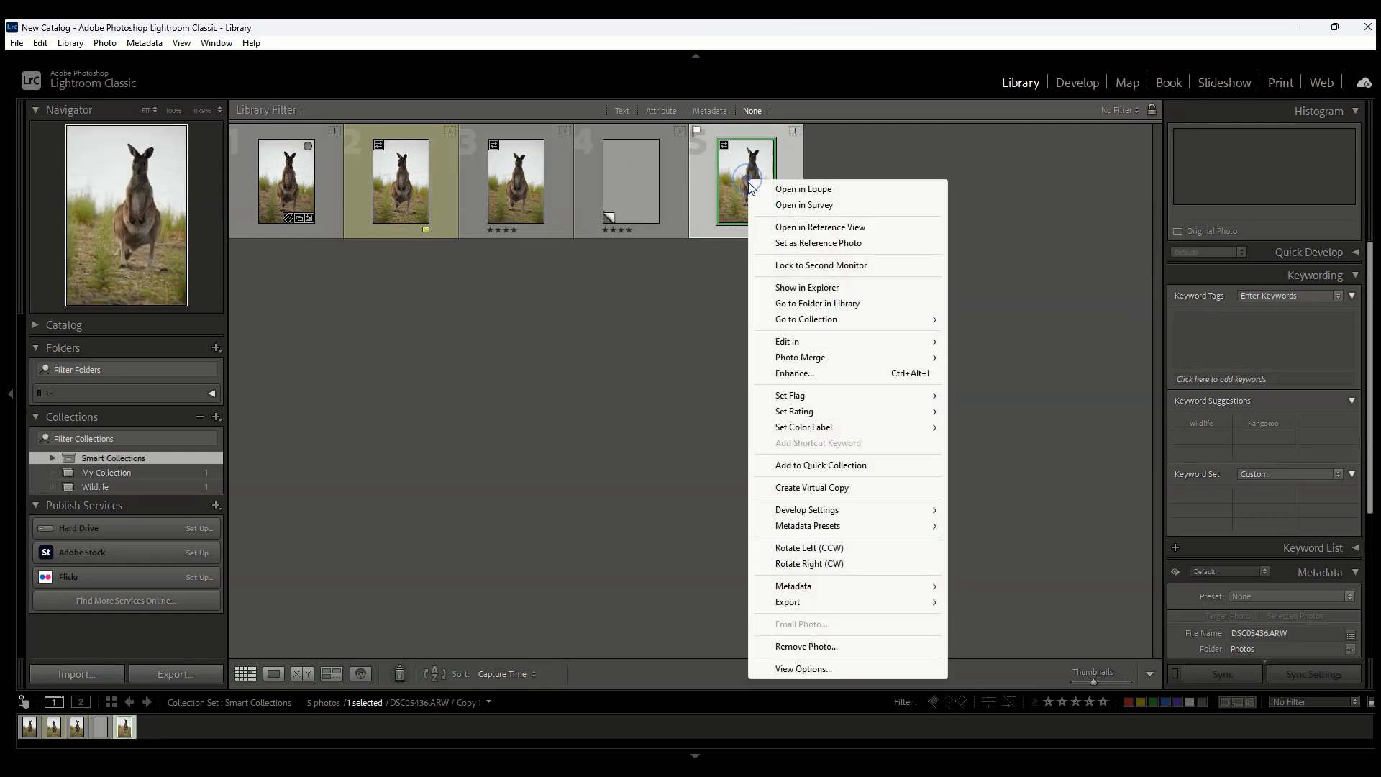
click(840, 487)
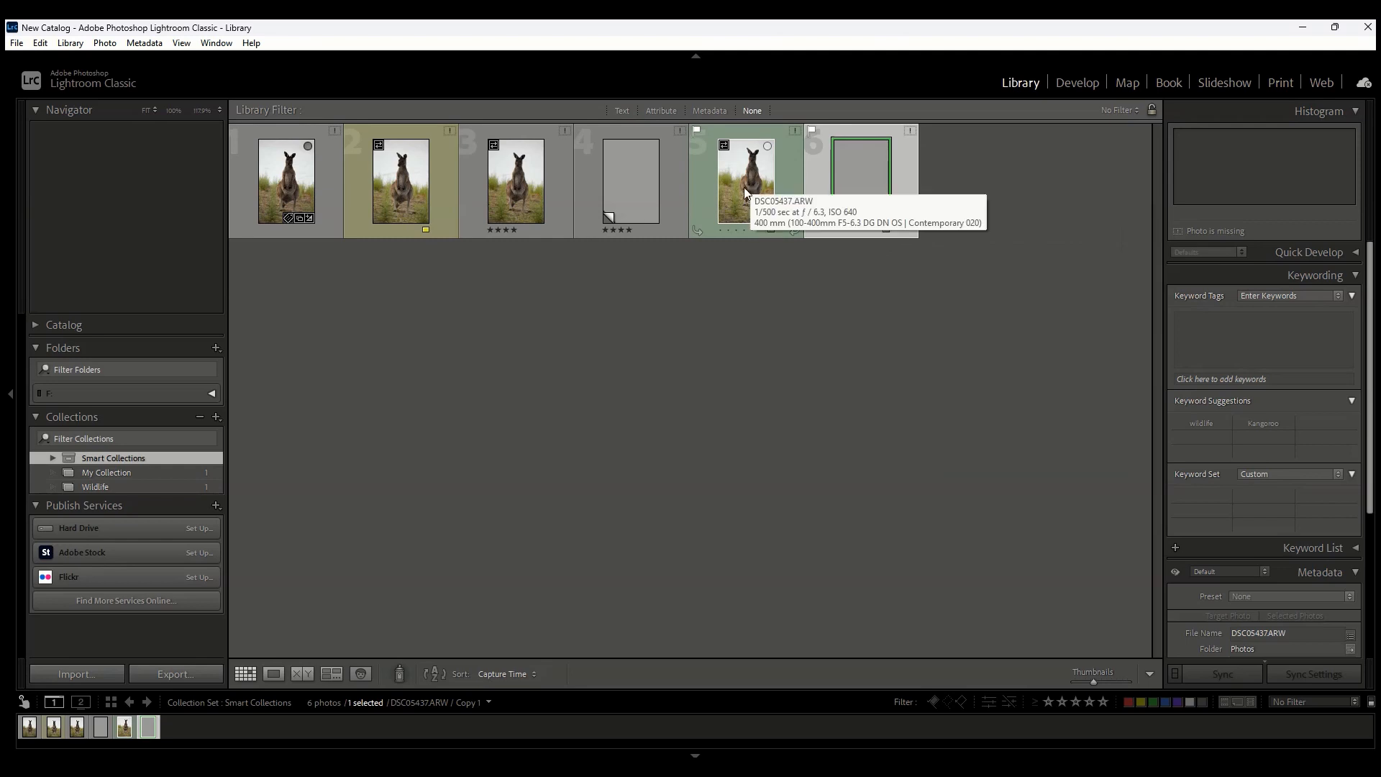
Step: Open the green-labelled virtual copy in the Develop module, return to the Library and select its original photo
click(1091, 90)
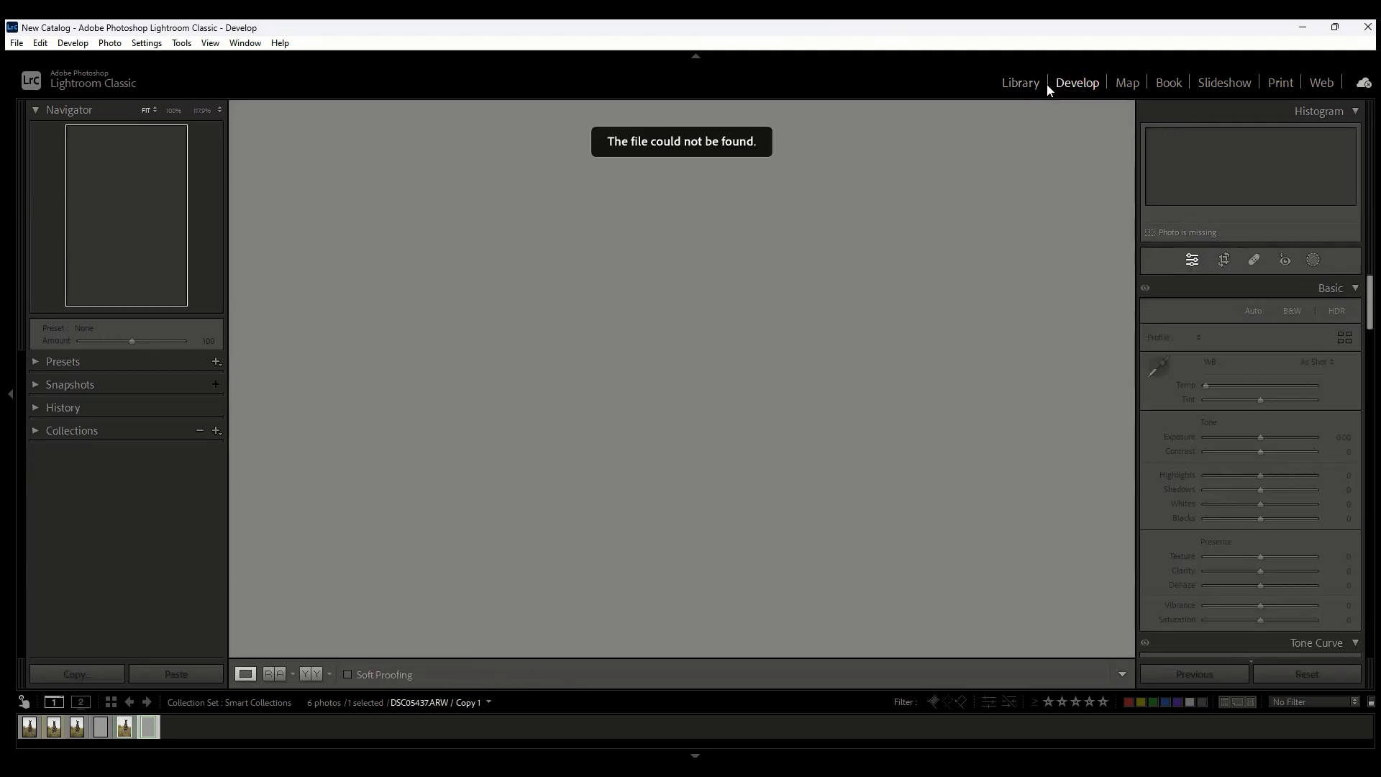
click(1027, 86)
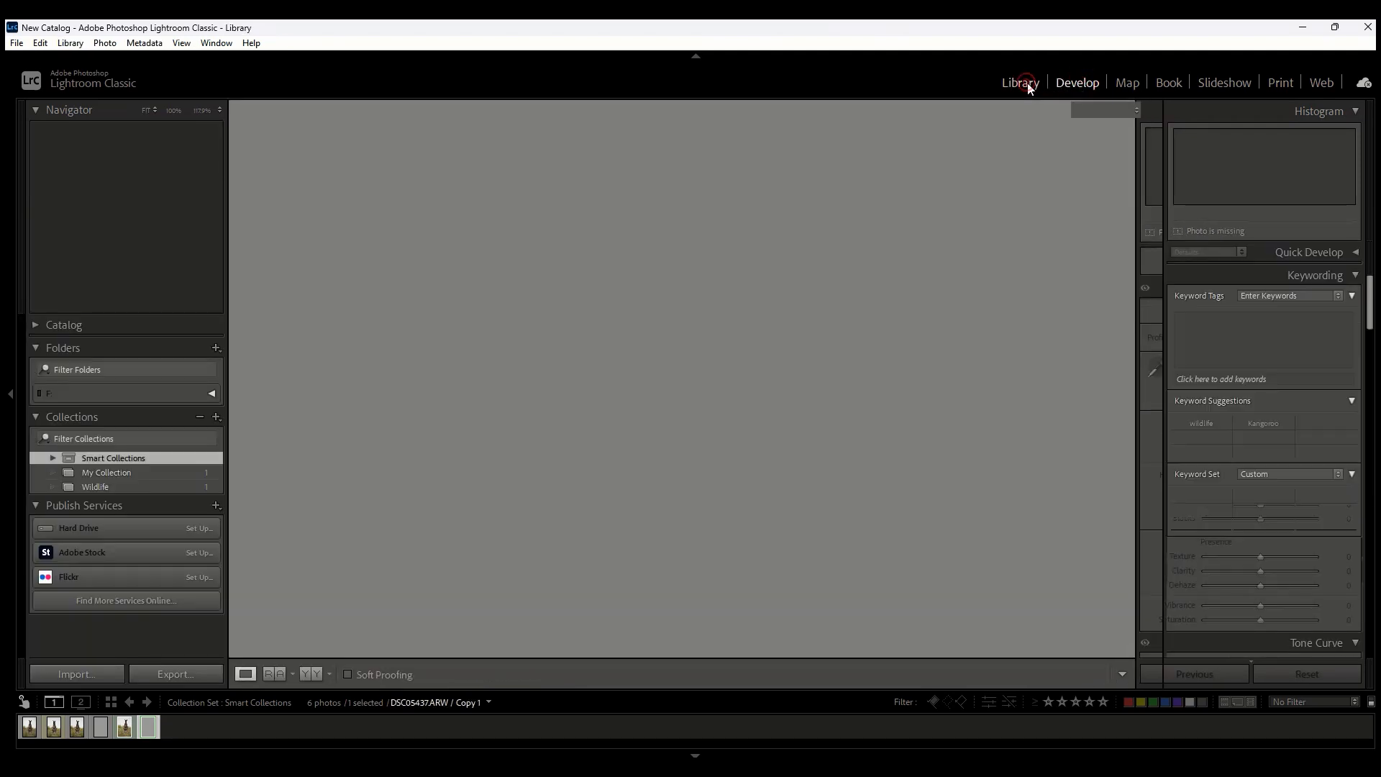
click(768, 167)
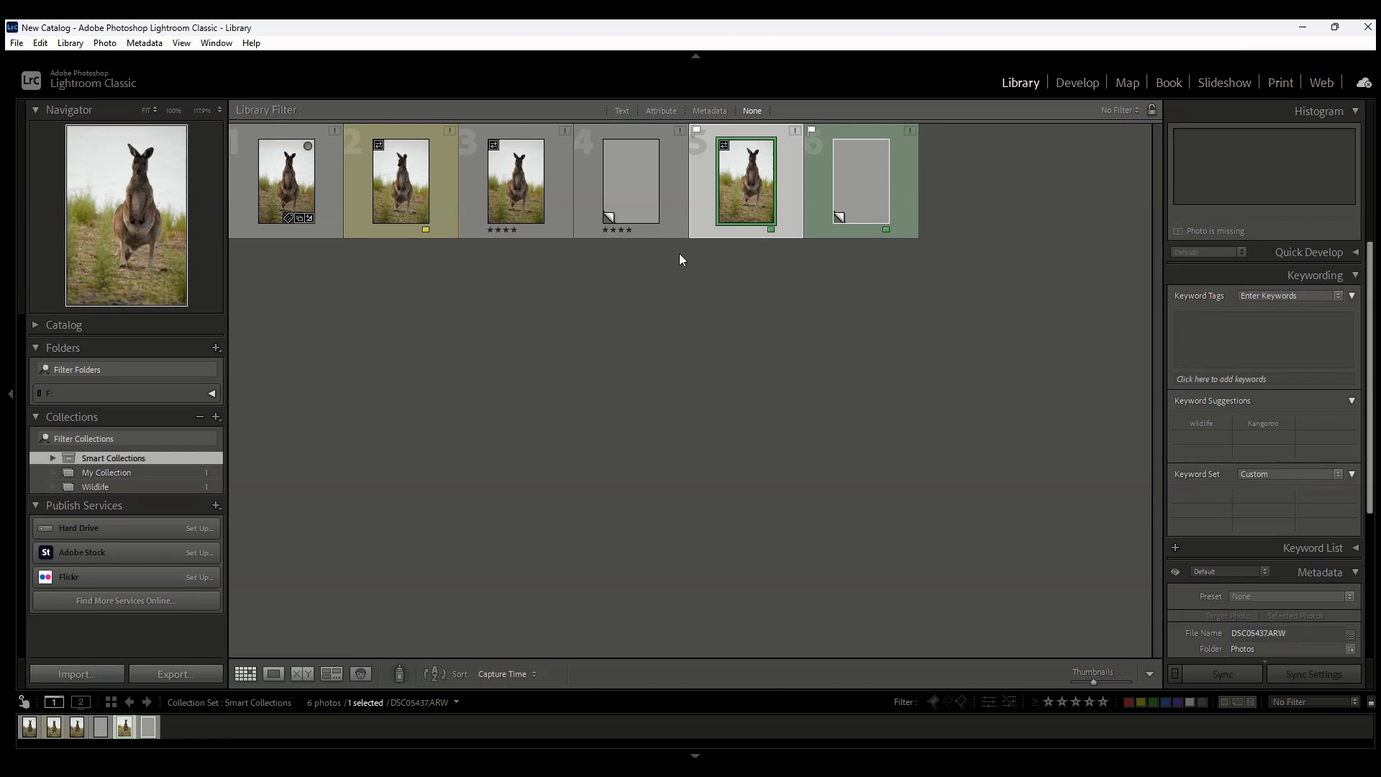
Step: Try to remove the green-labelled virtual copy from the Smart Collections set, and clear the photo selection
right_click(871, 193)
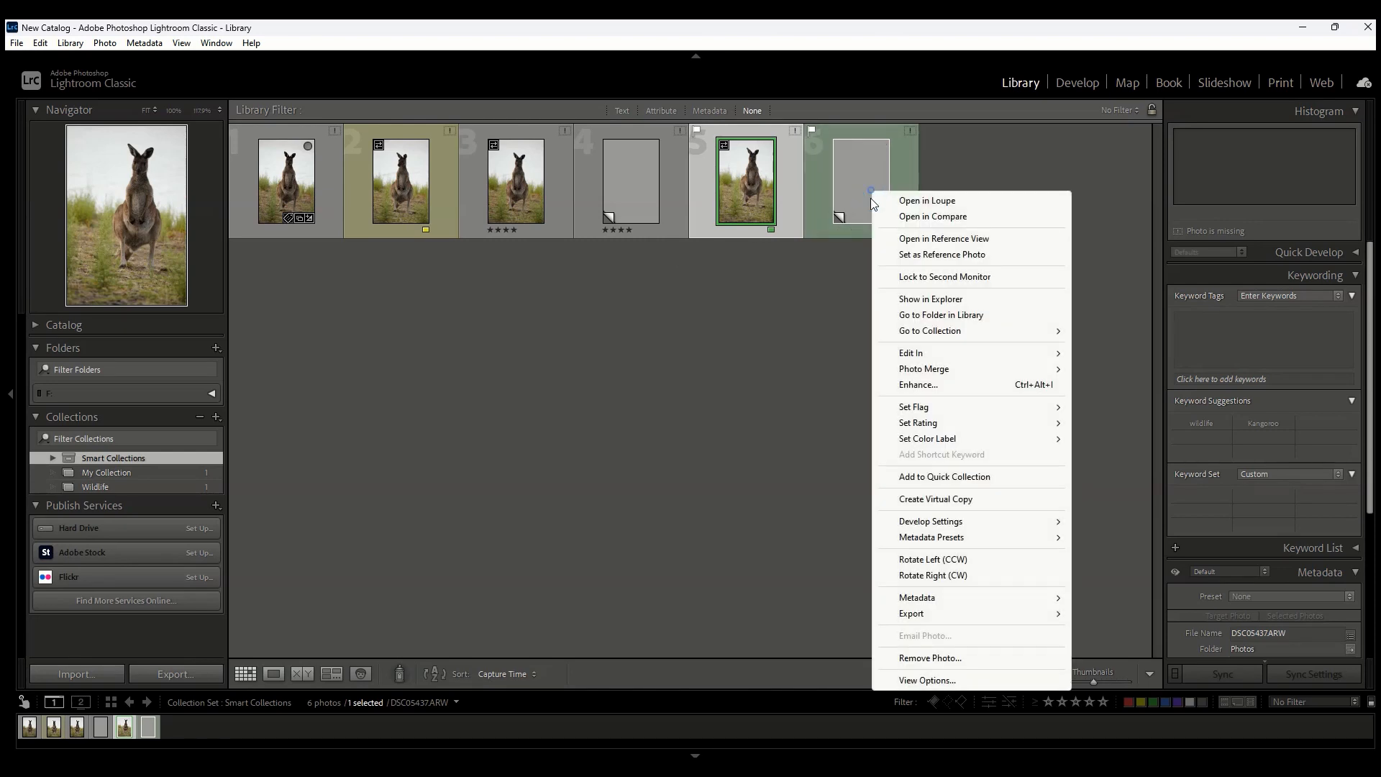
click(939, 657)
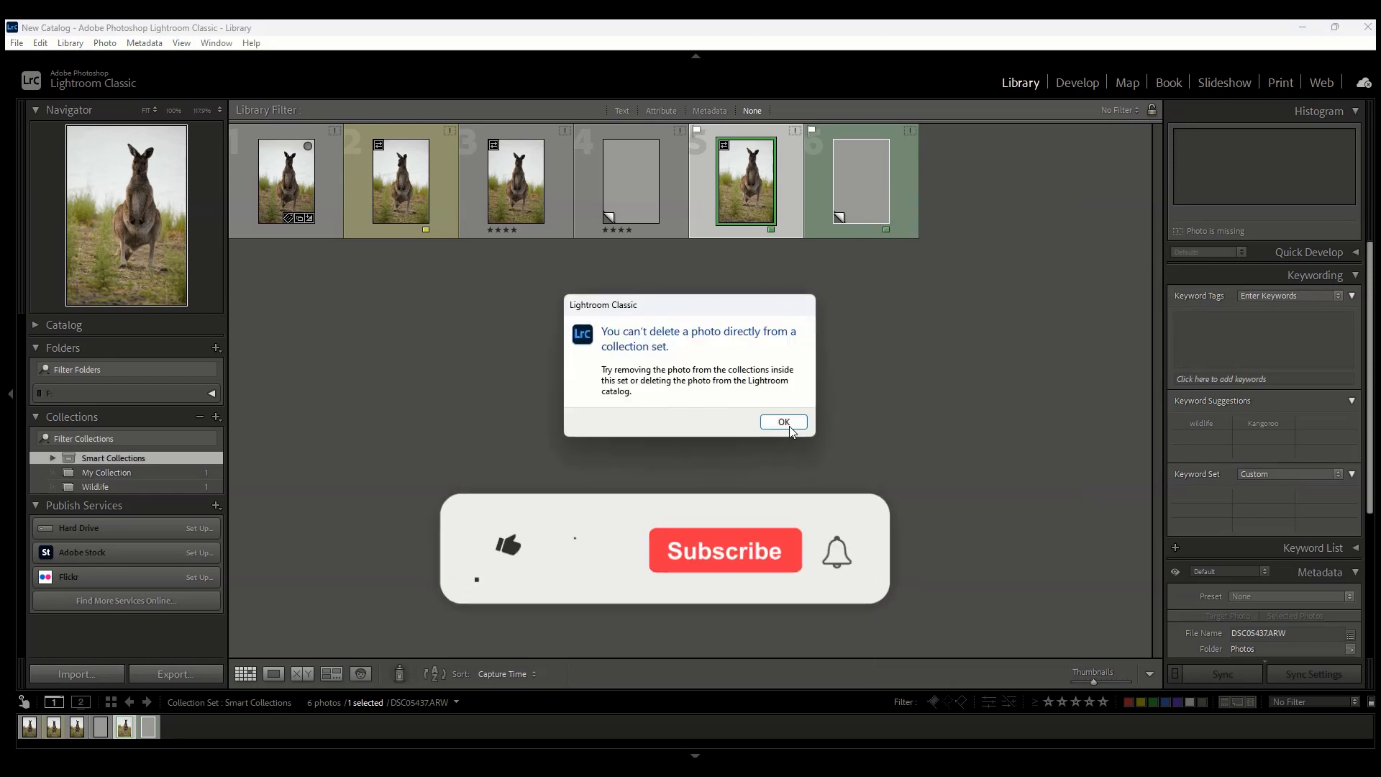
click(783, 422)
click(686, 314)
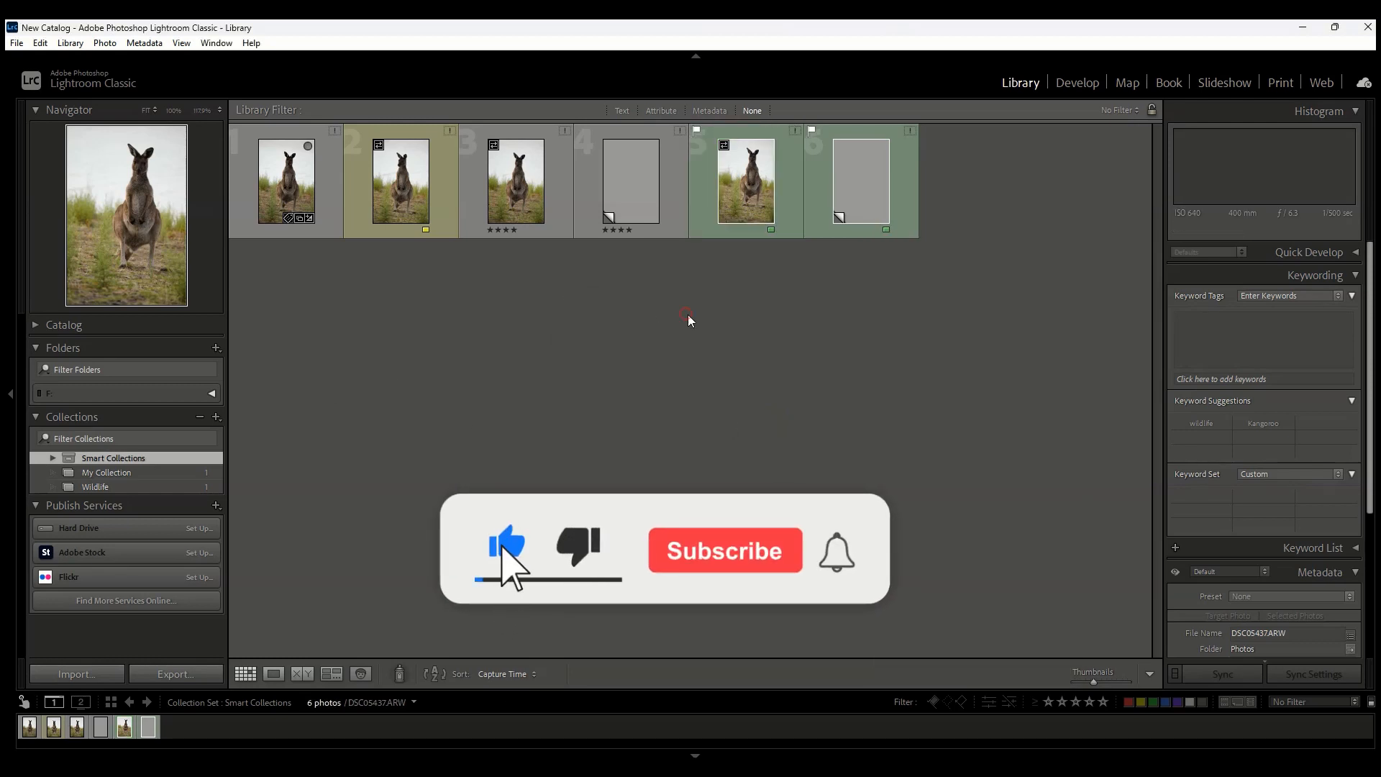